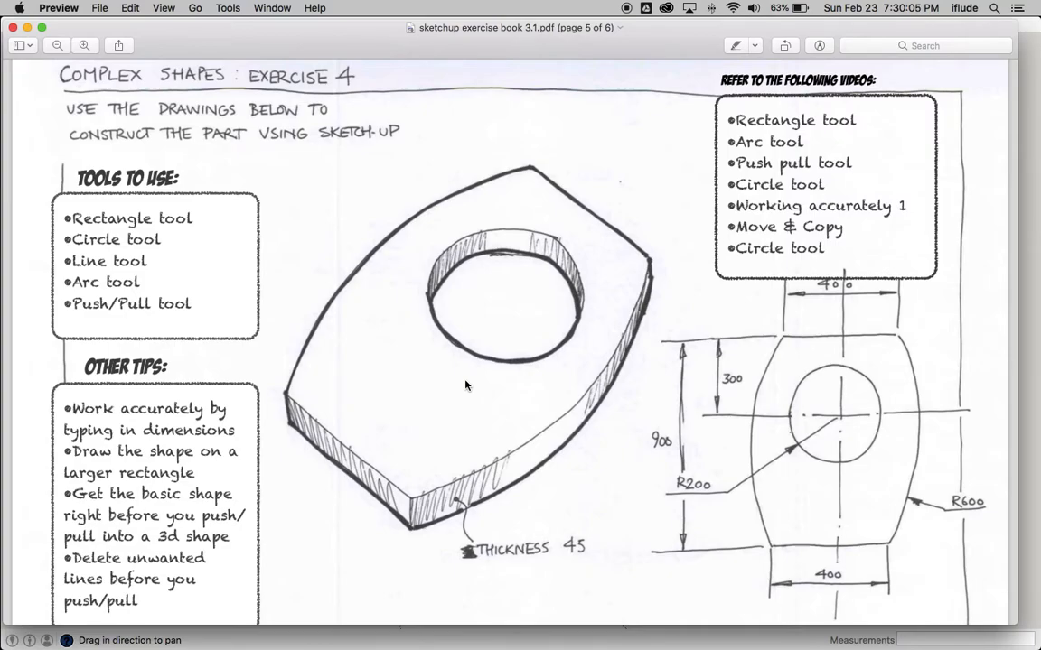
Switch to SketchUp and draw a 400 by 900 mm rectangle on the ground plane, starting at the origin.
key(super+Tab)
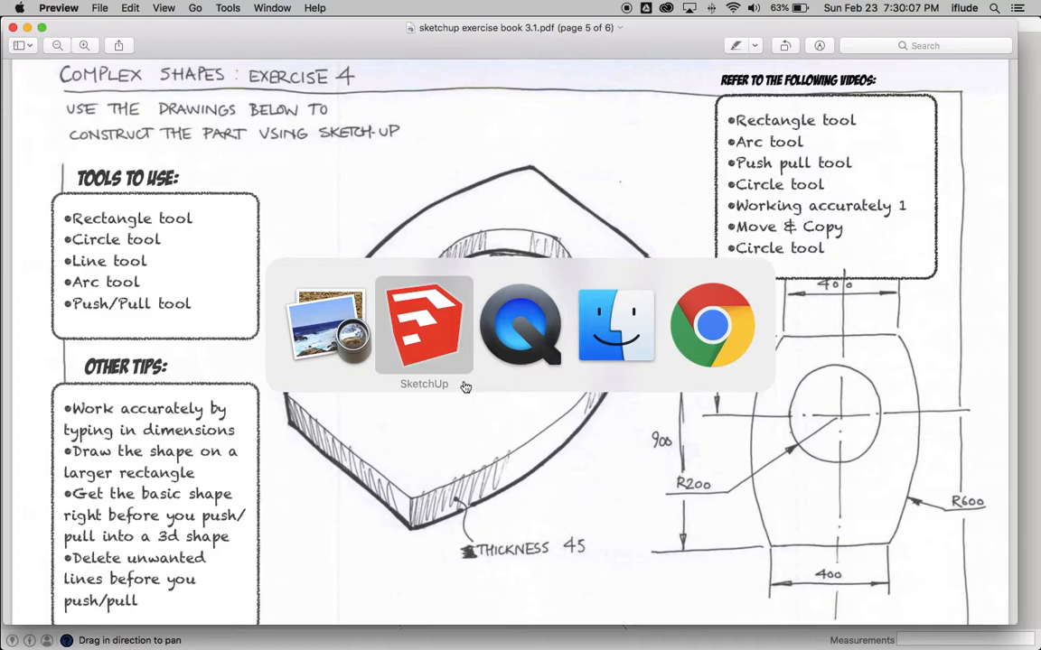
key(super+shift+Tab)
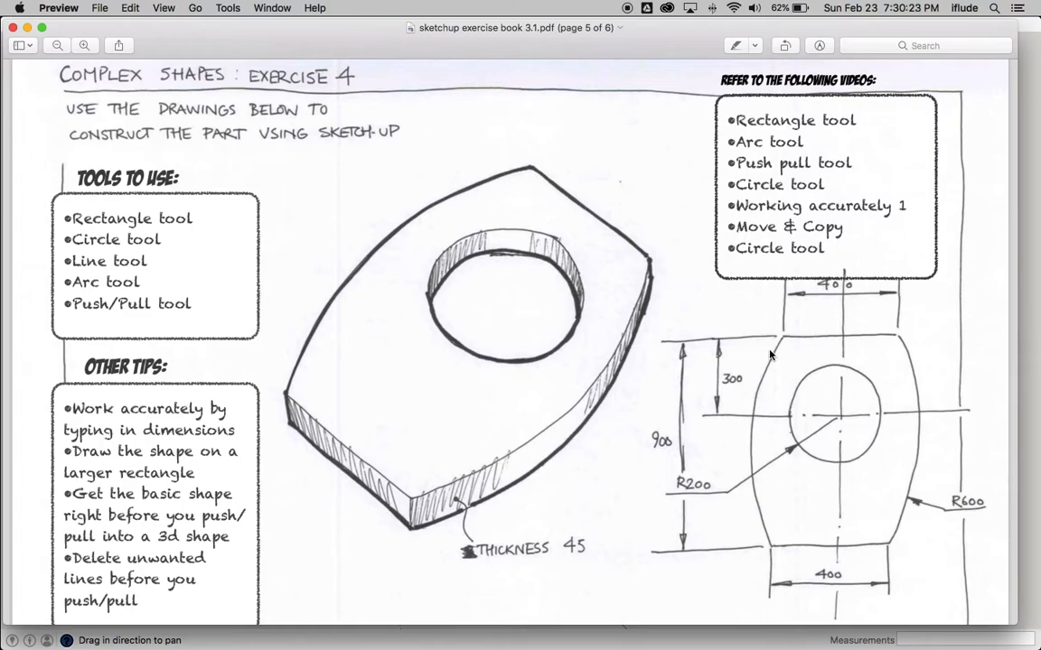
key(super+Tab)
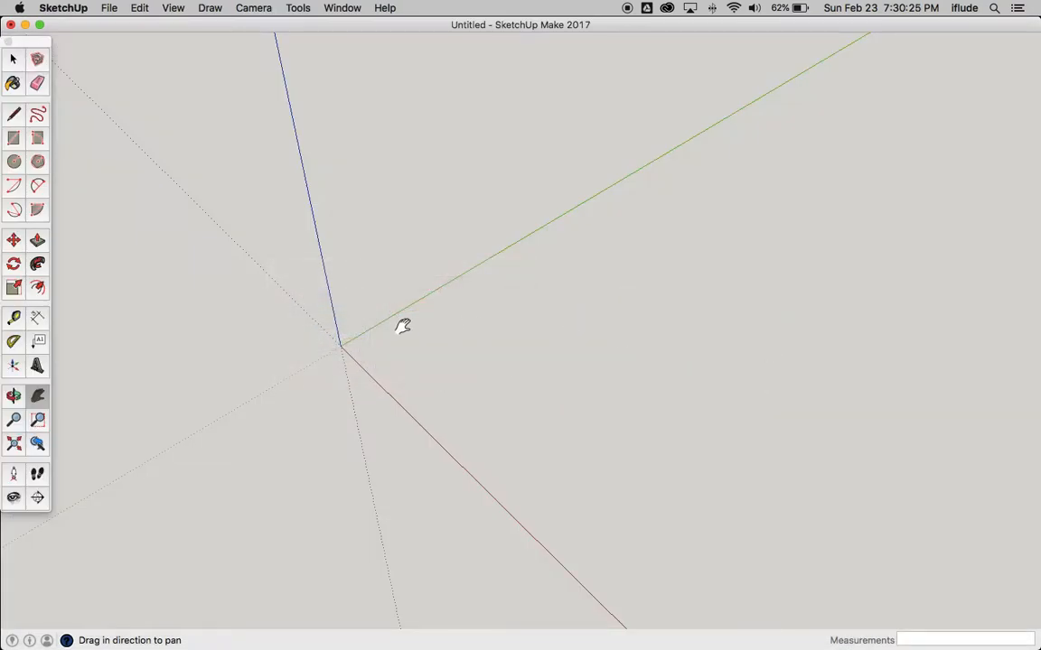
click(13, 140)
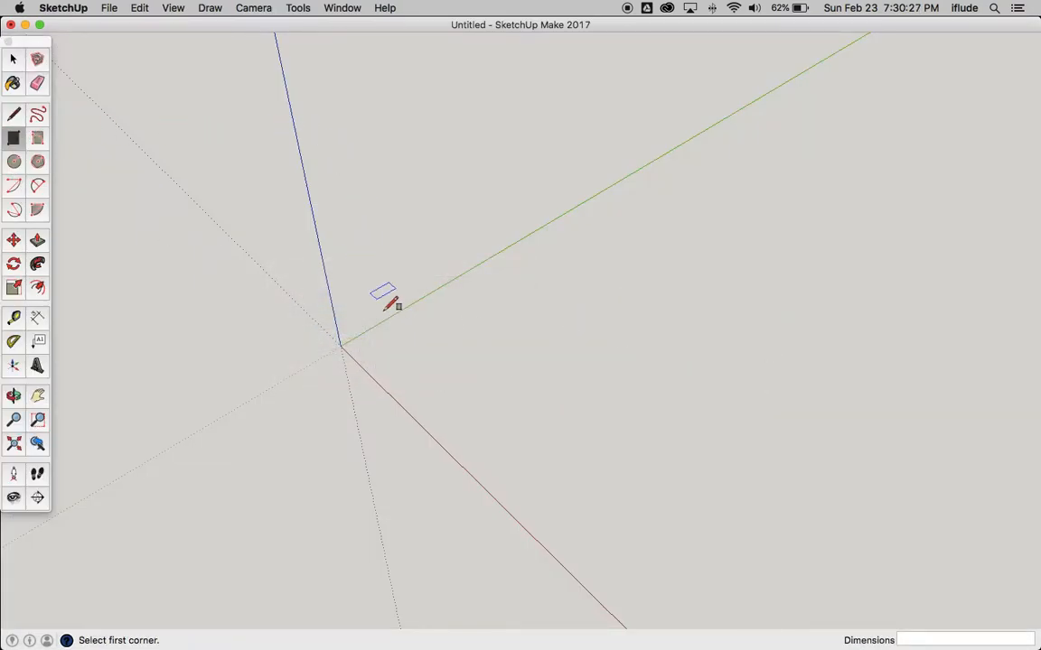
click(339, 345)
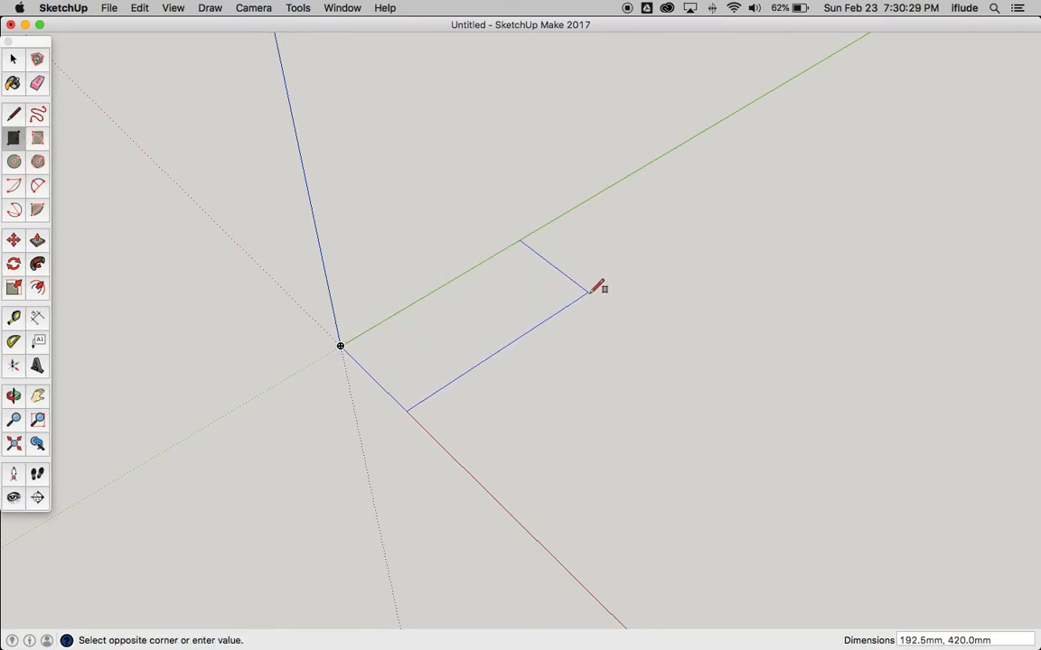
click(588, 292)
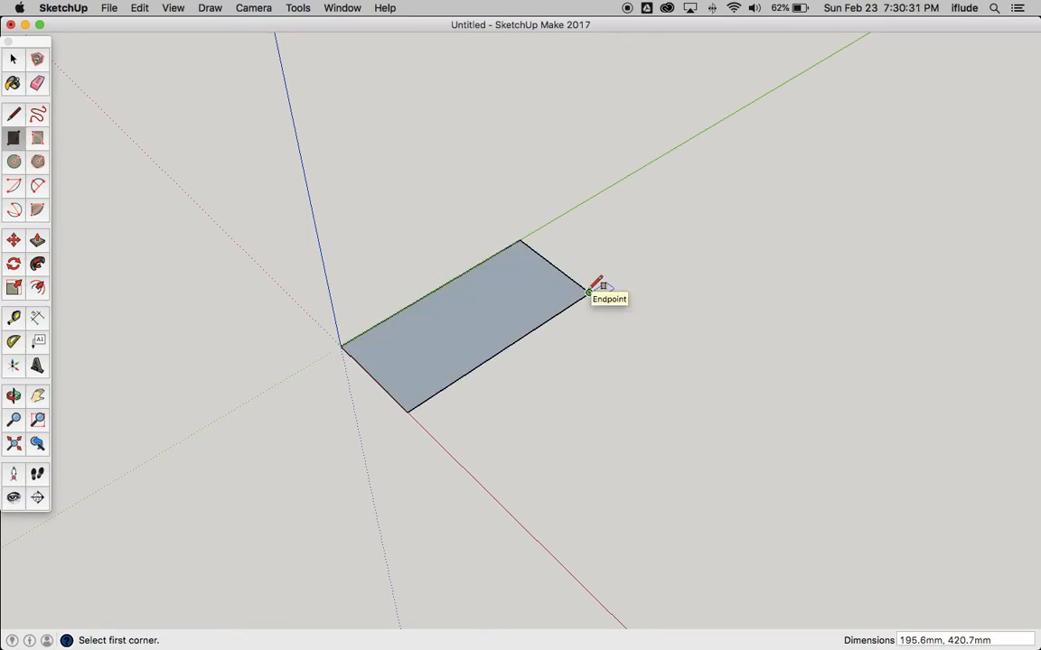
text(400,900)
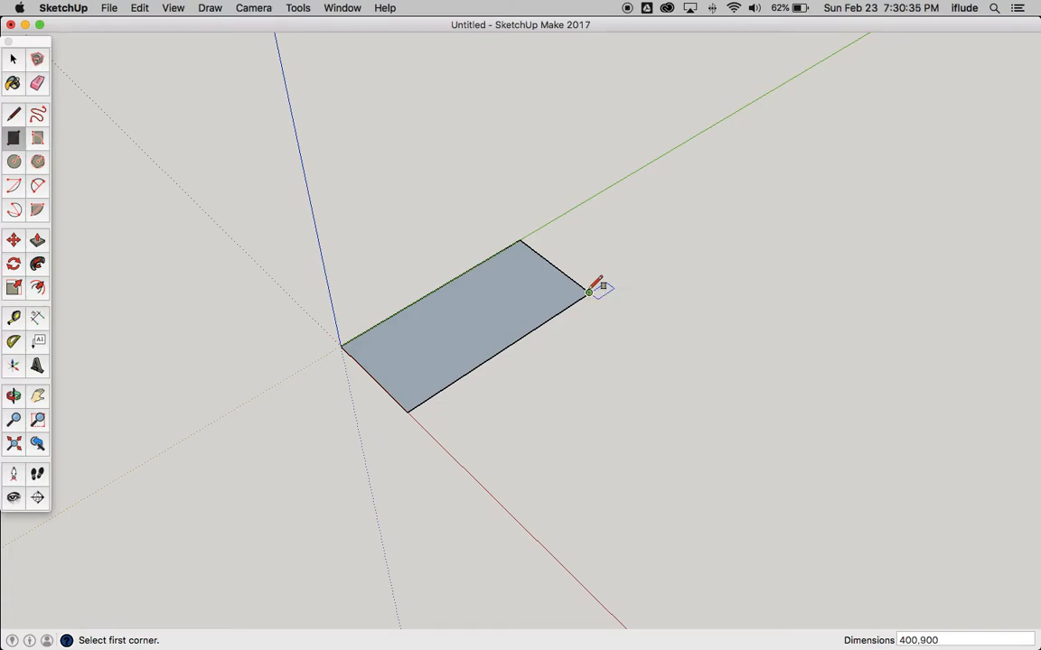
key(Return)
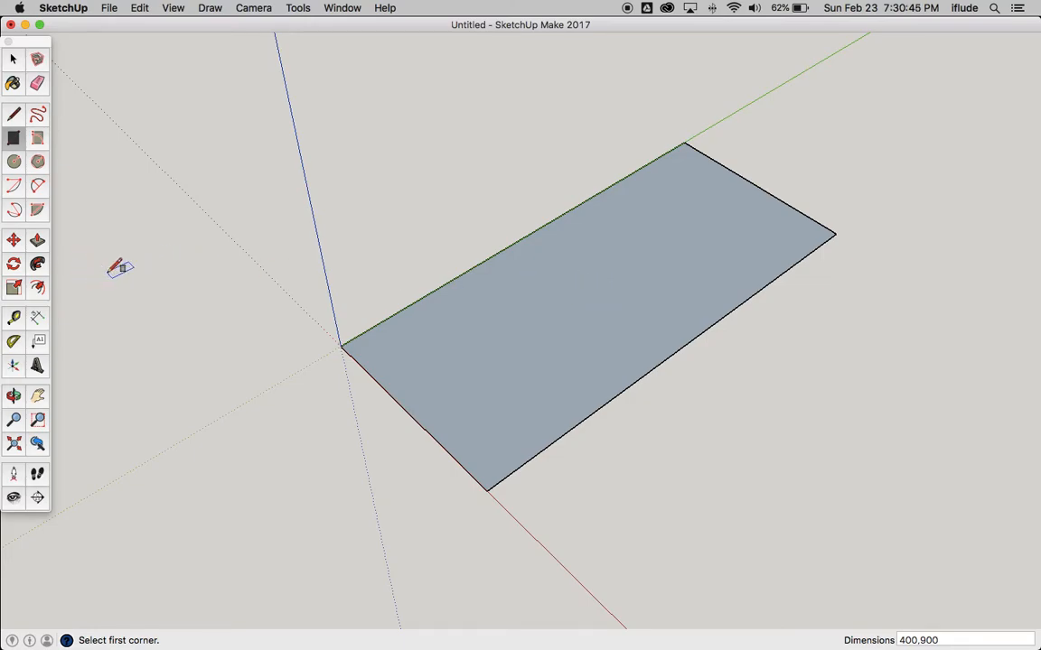
Place a guide line 200 mm from the rectangle's long edge, running lengthwise through the midpoint of the short edge.
click(14, 317)
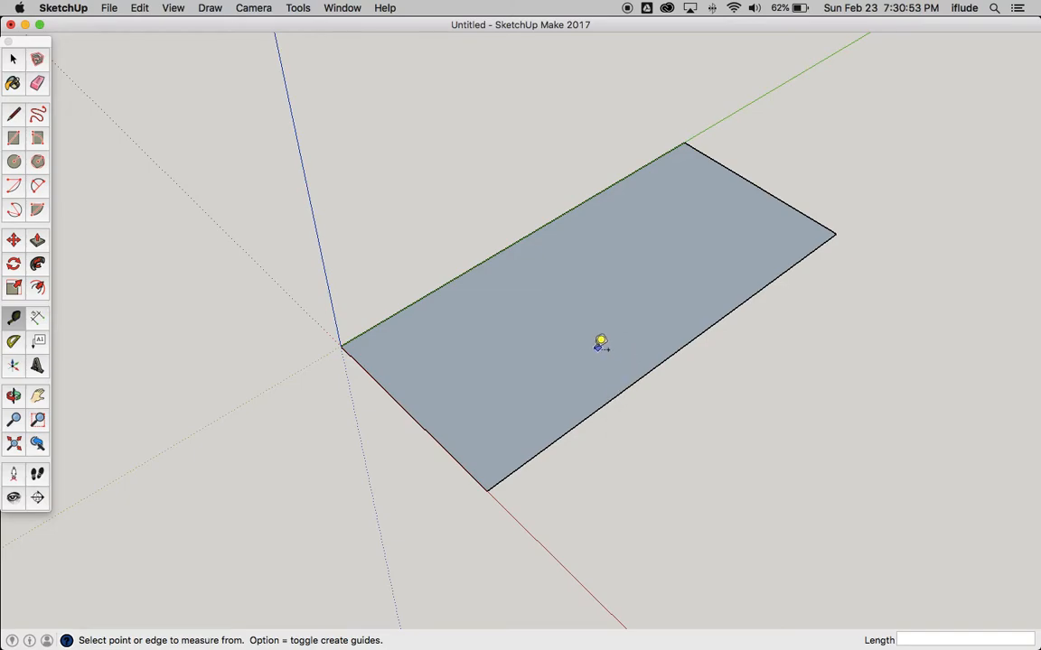
click(600, 407)
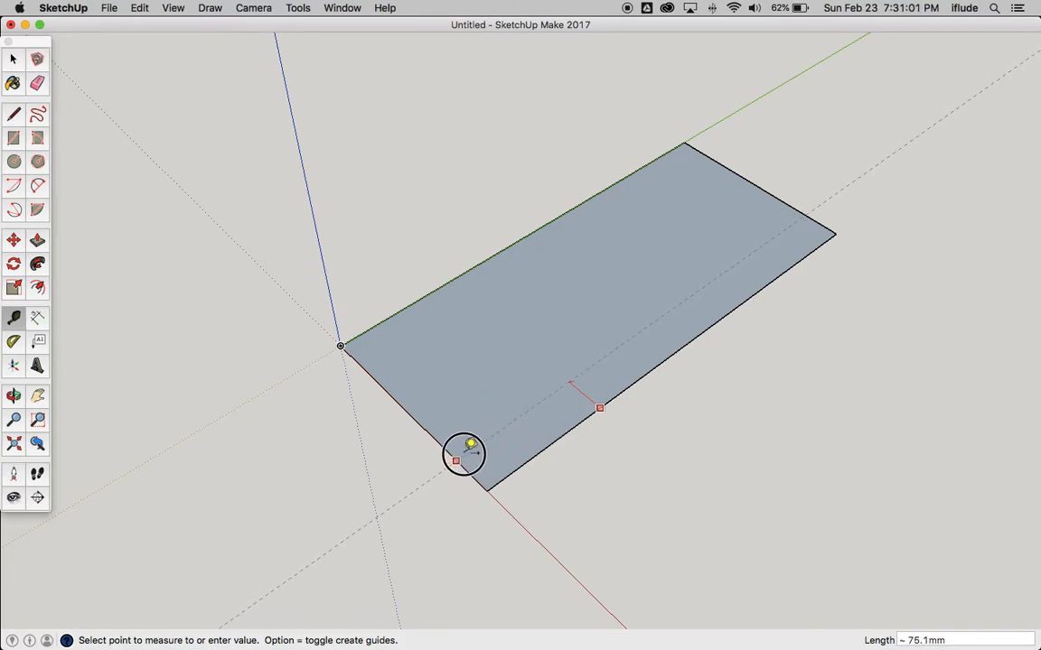
click(409, 413)
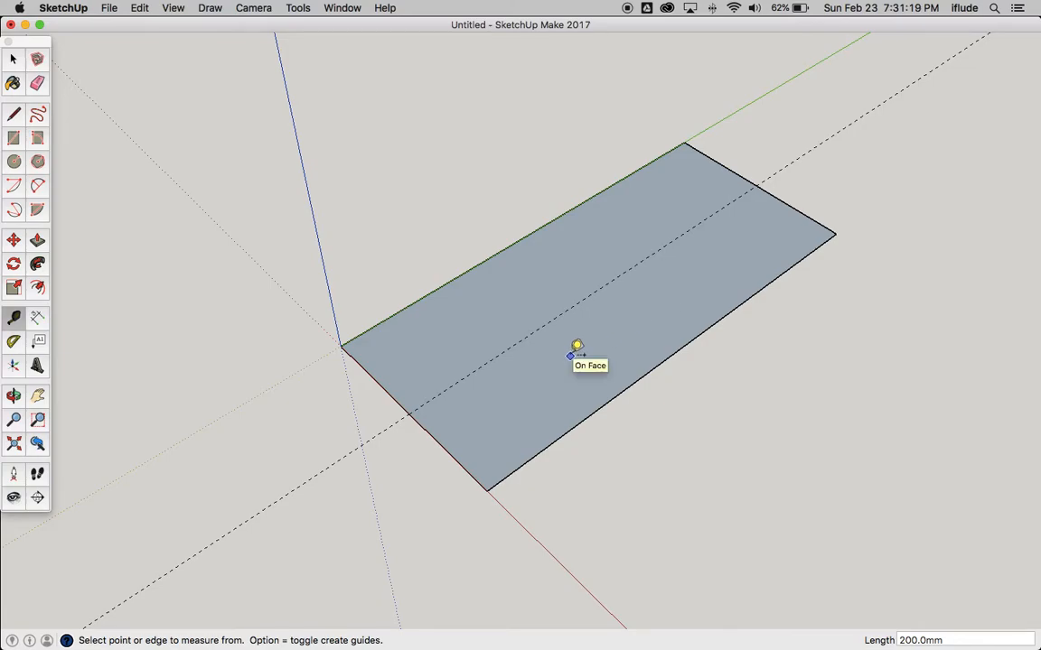
Check the hole position in the exercise drawing and place a guide line 300 mm inward from the rectangle's far short edge.
key(super+Tab)
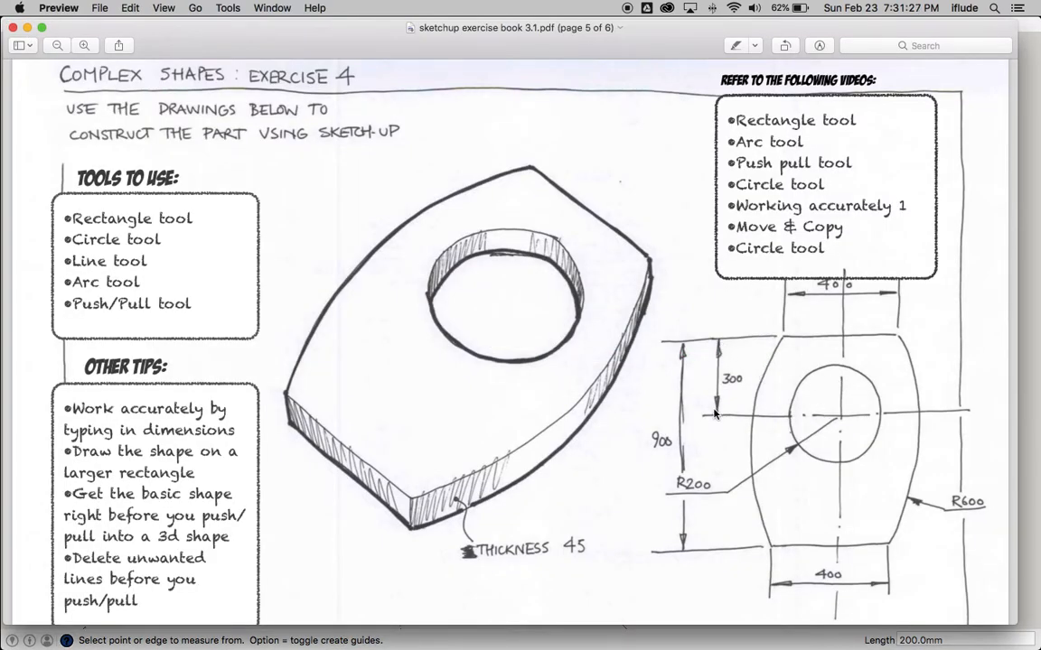
key(super+Tab)
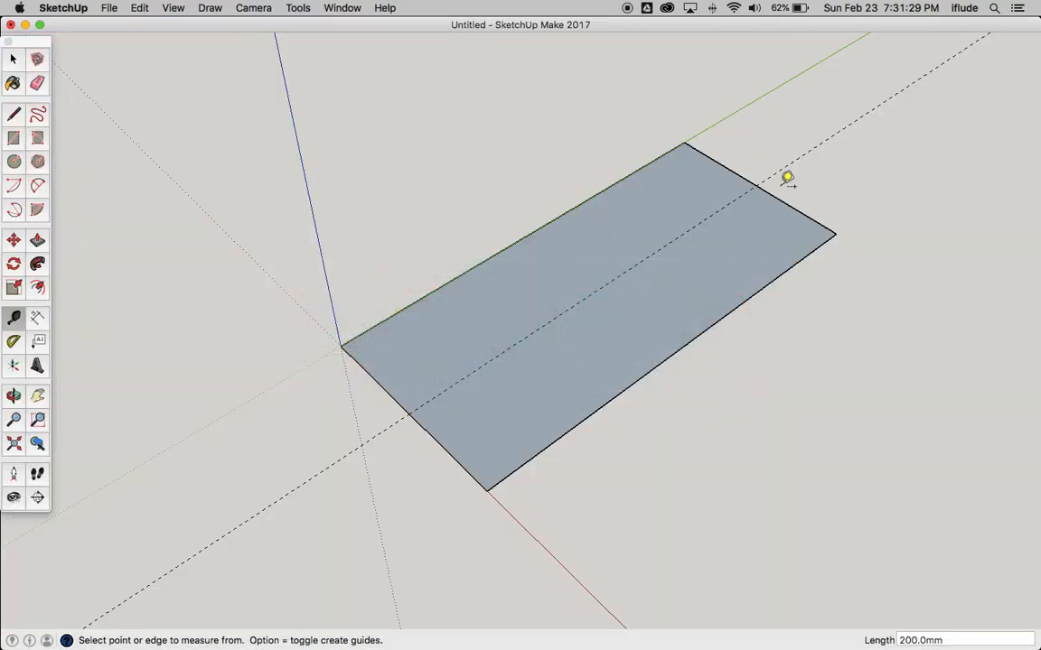
click(785, 189)
click(703, 242)
text(300)
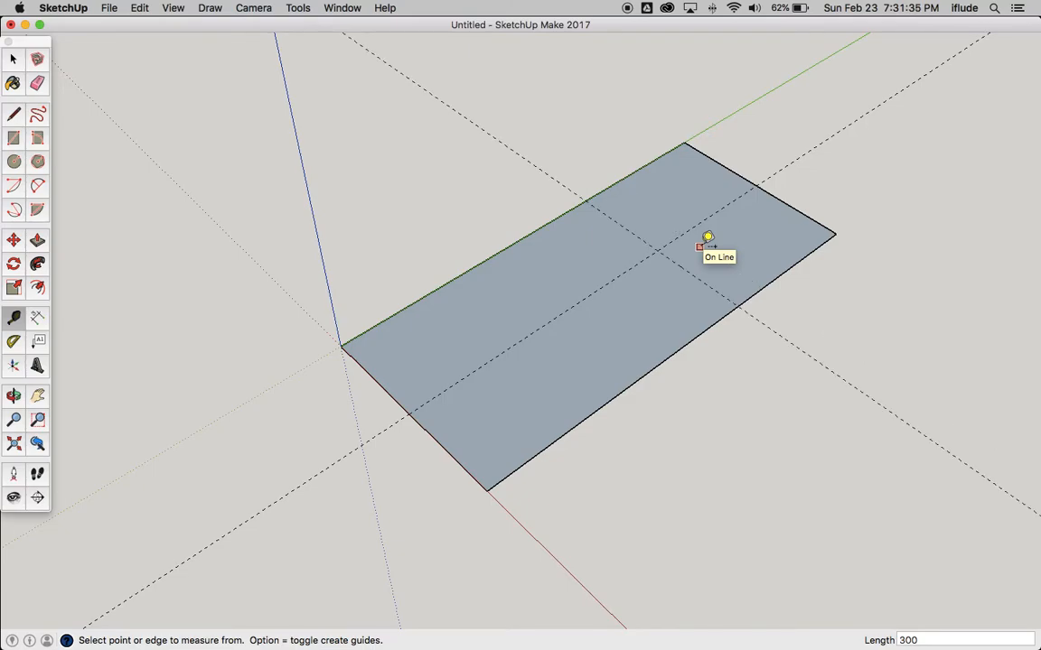
Check the hole size in the exercise drawing and draw a circle of 200 mm radius centred on the guide intersection.
key(super+Tab)
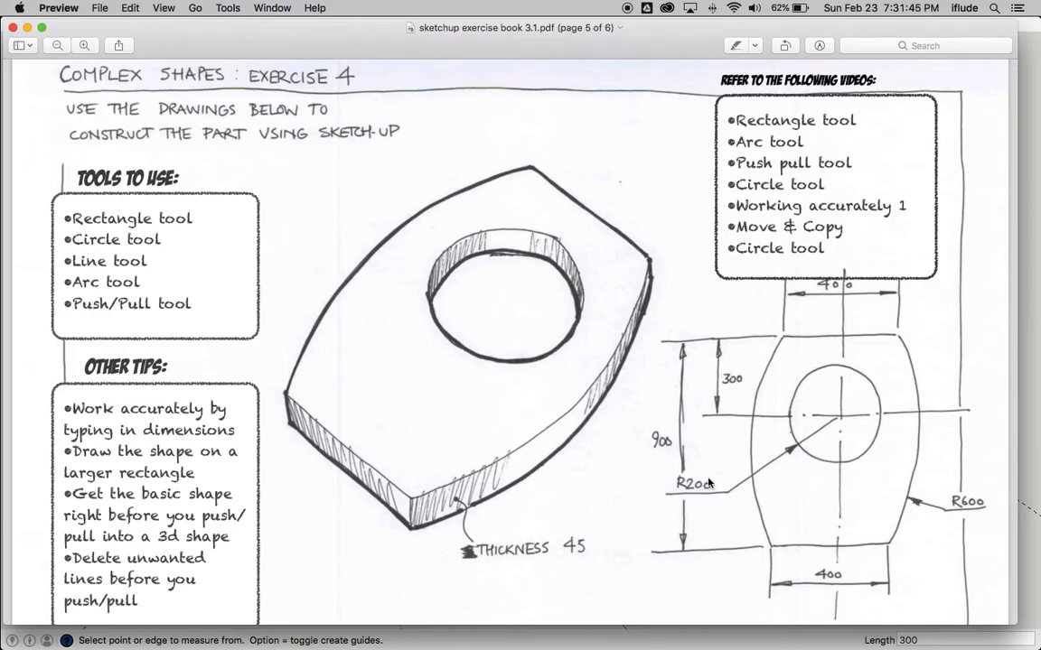
key(super+Tab)
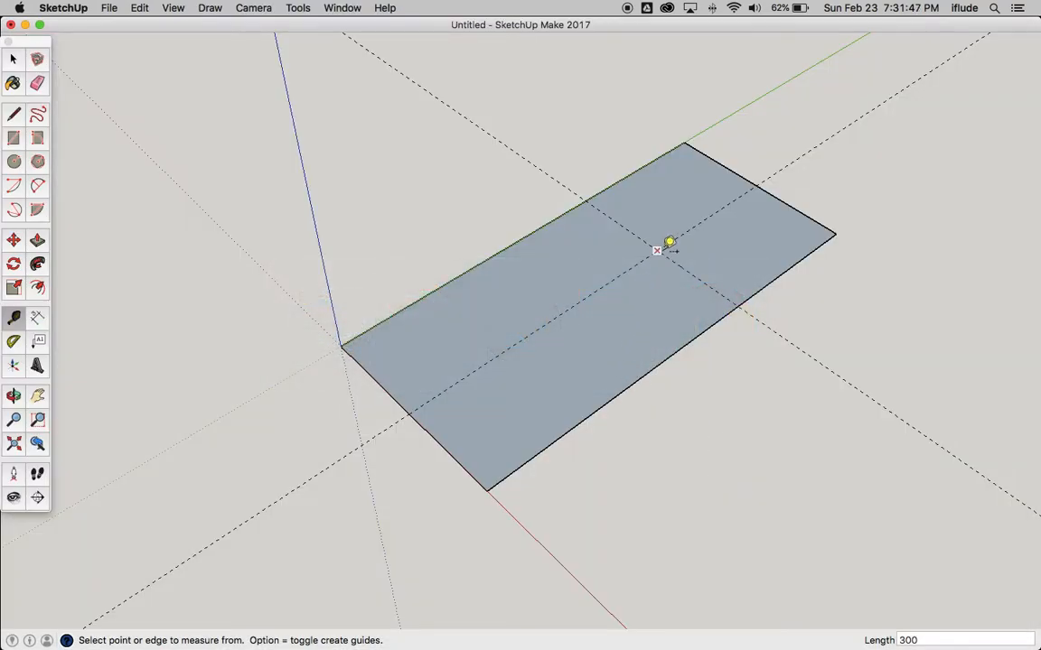
click(14, 162)
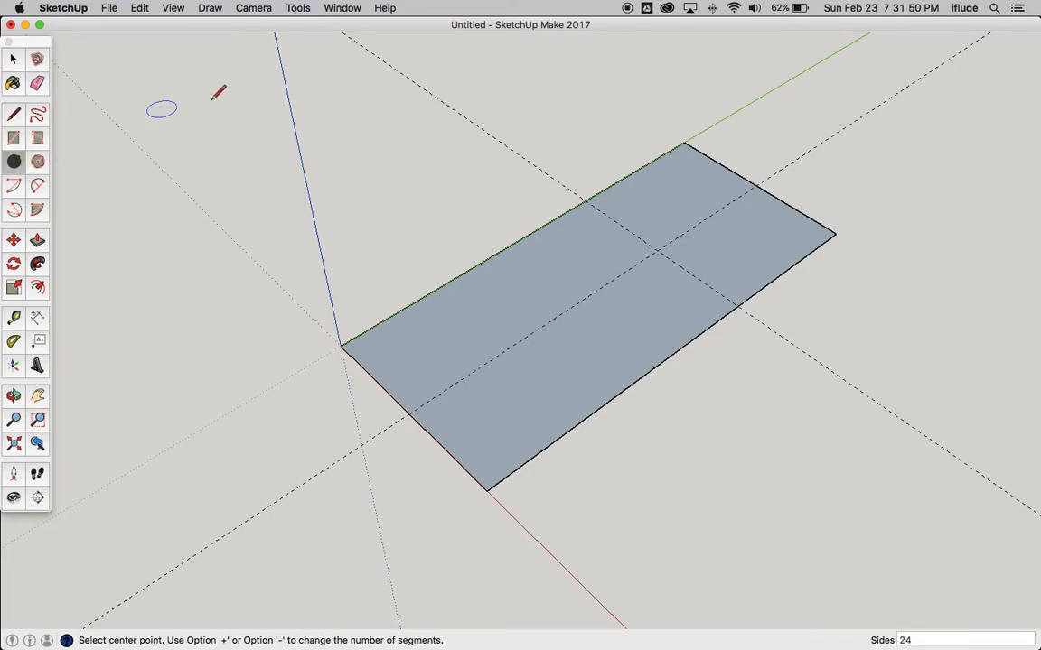
click(657, 251)
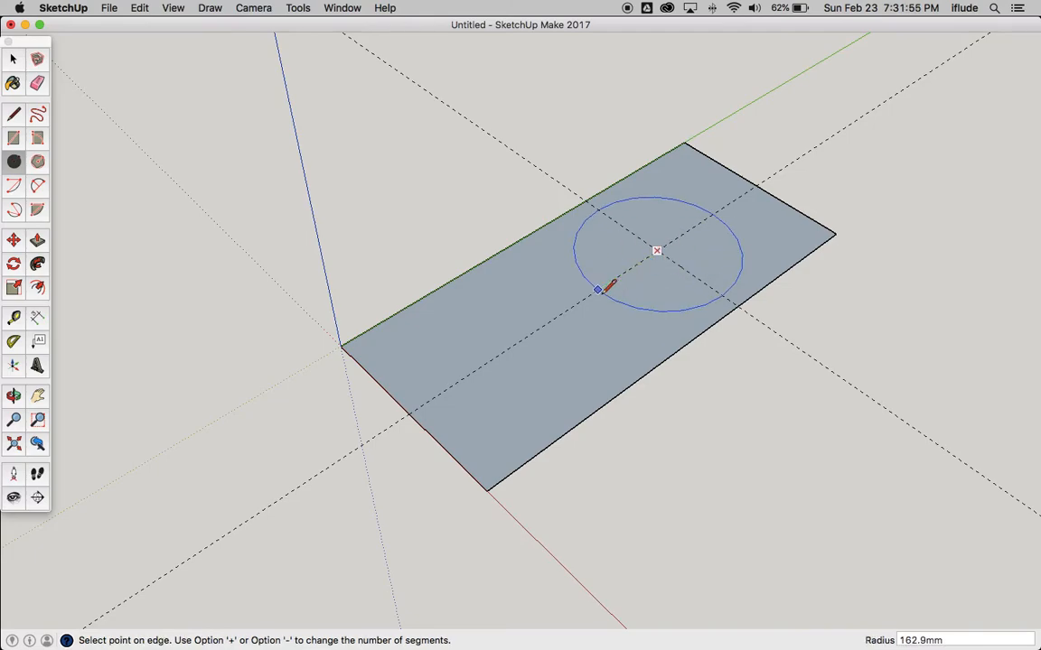
text(200)
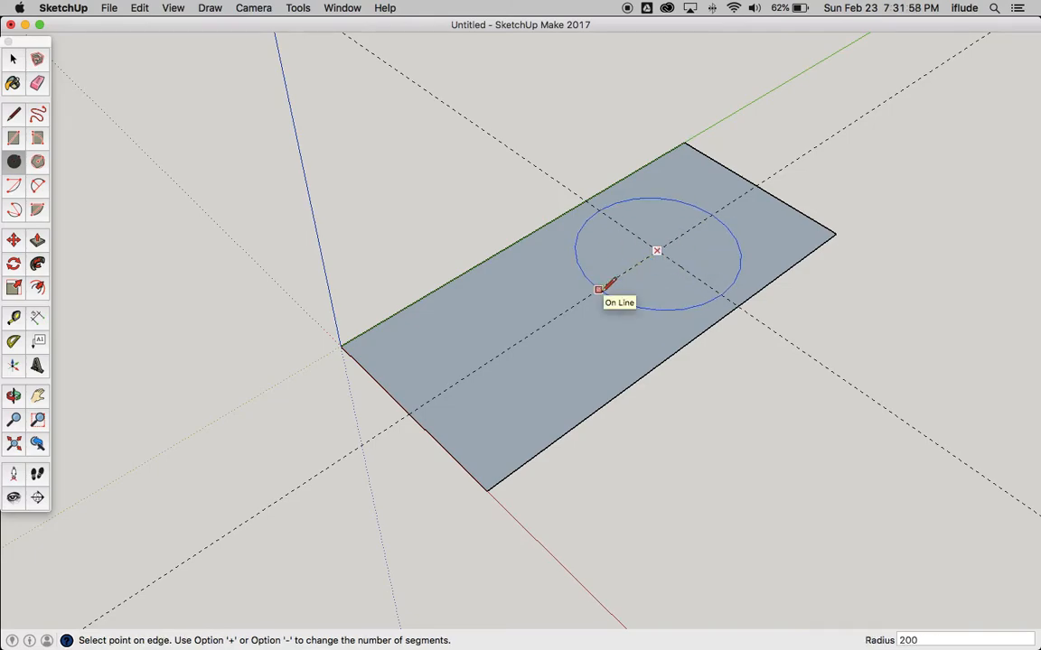
key(Return)
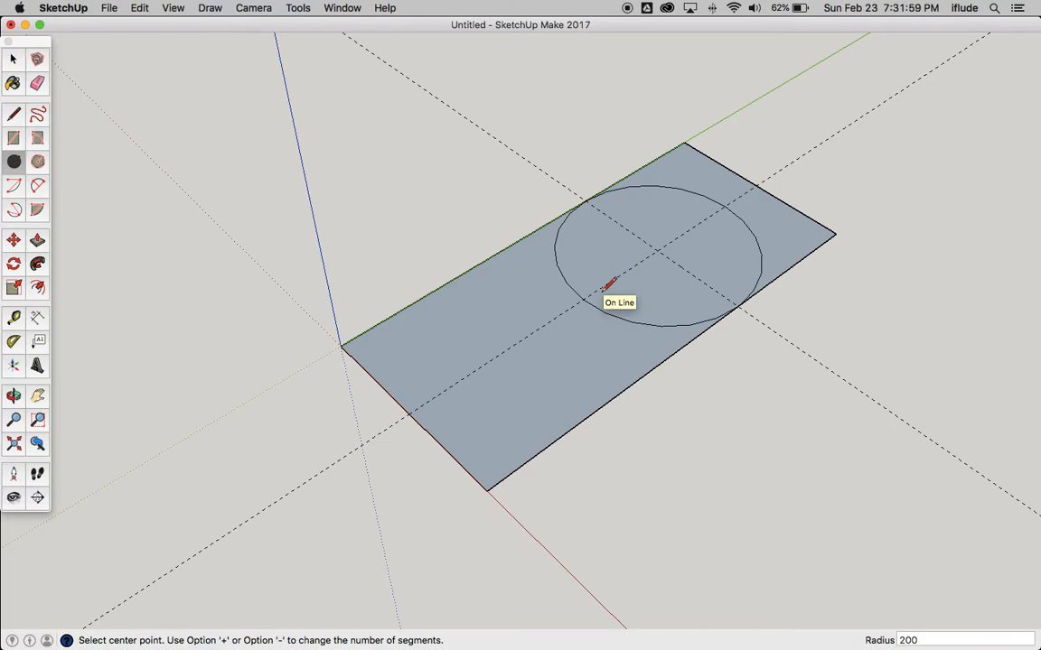
Inspect where the circle meets the rectangle's long edges, and undo the circle.
scroll(741, 294, up, 5)
scroll(741, 294, up, 3)
scroll(703, 318, up, 4)
scroll(704, 325, down, 8)
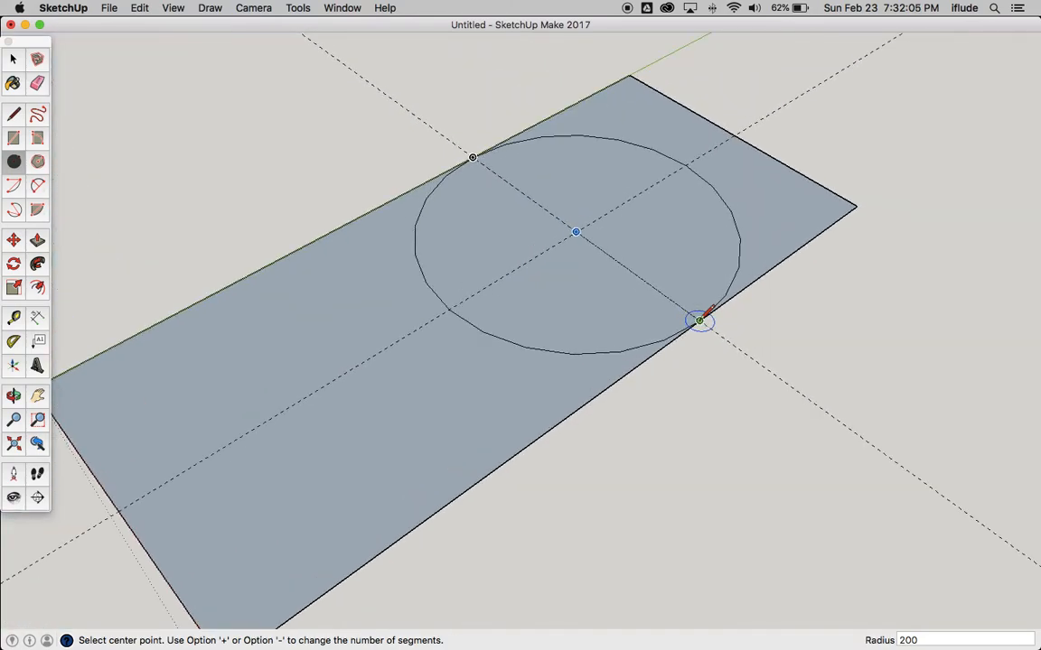
scroll(700, 321, down, 6)
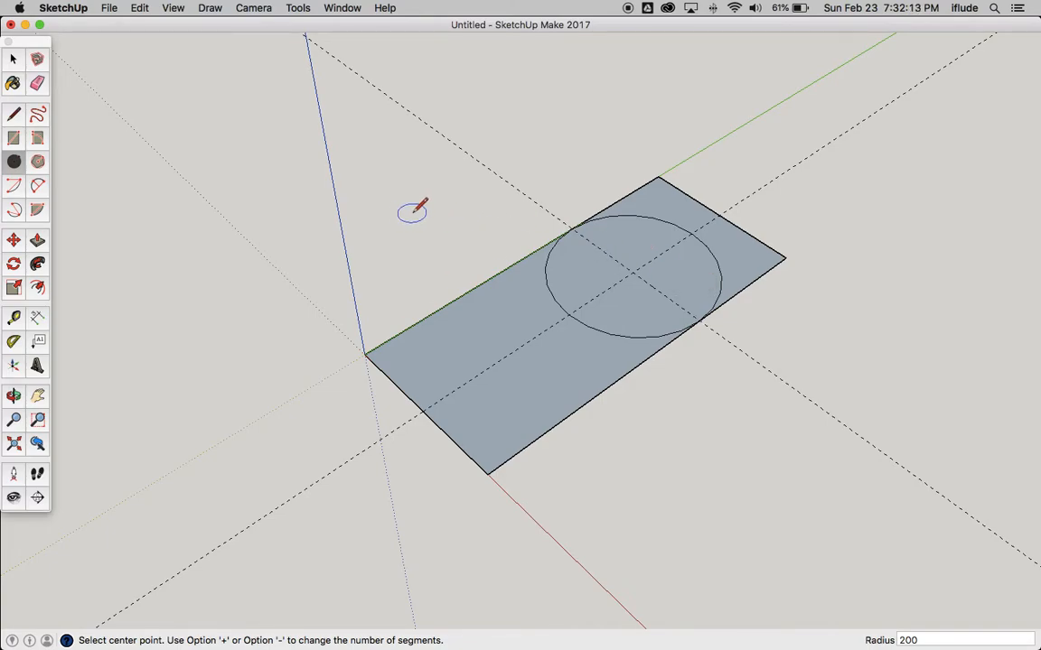
key(super+z)
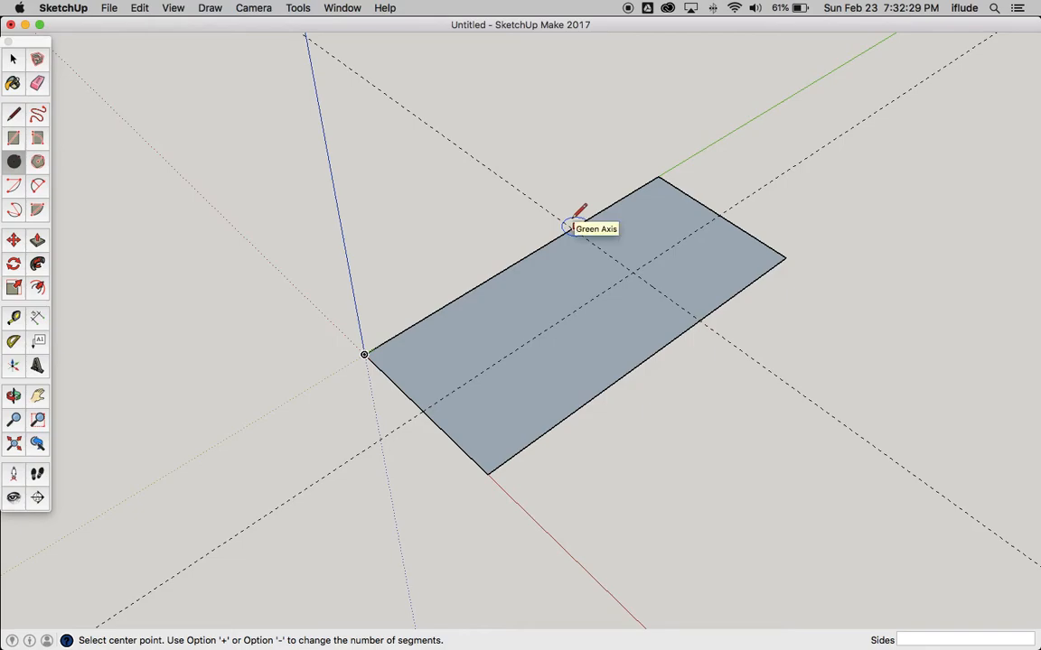
Check the side curve in the exercise drawing and draw an outward arc of 600 mm radius between the endpoints of the long edge away from the origin.
key(super+Tab)
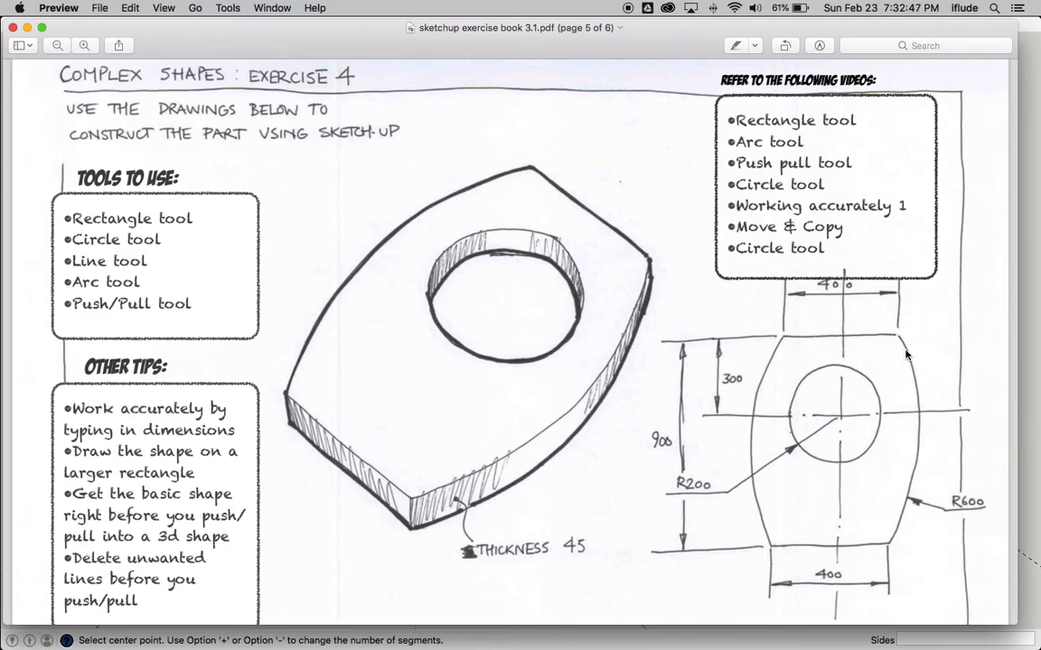
key(super+Tab)
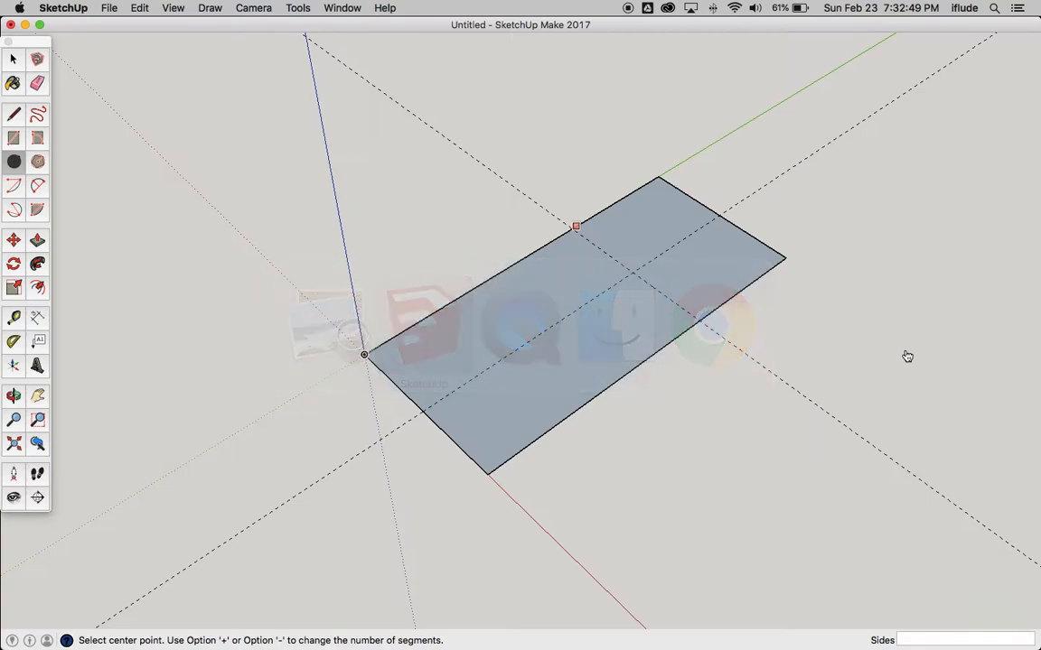
click(38, 185)
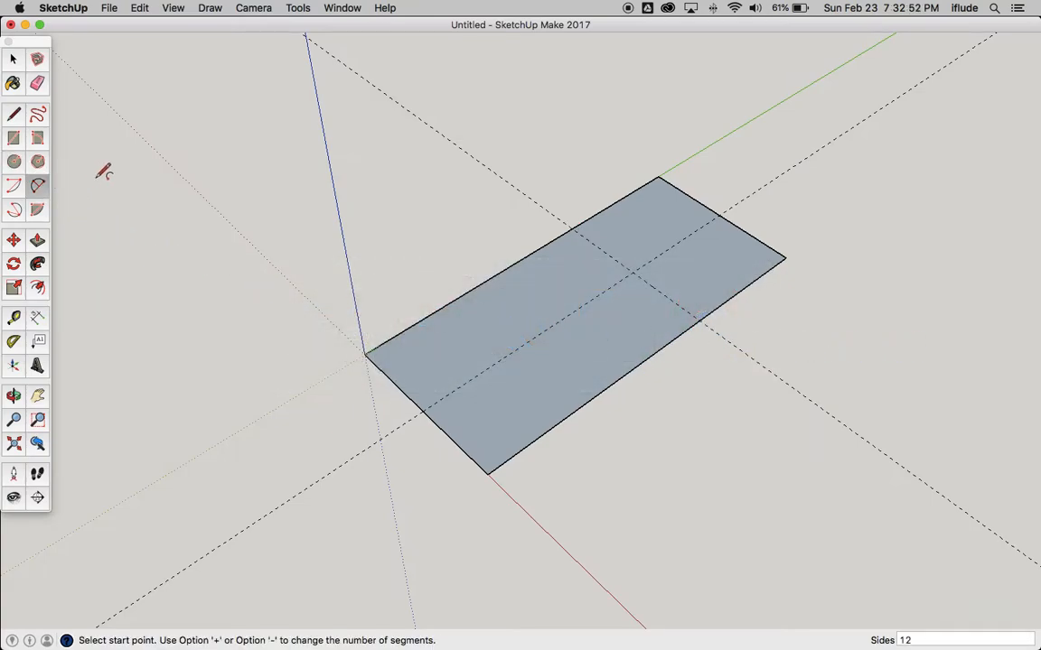
click(488, 473)
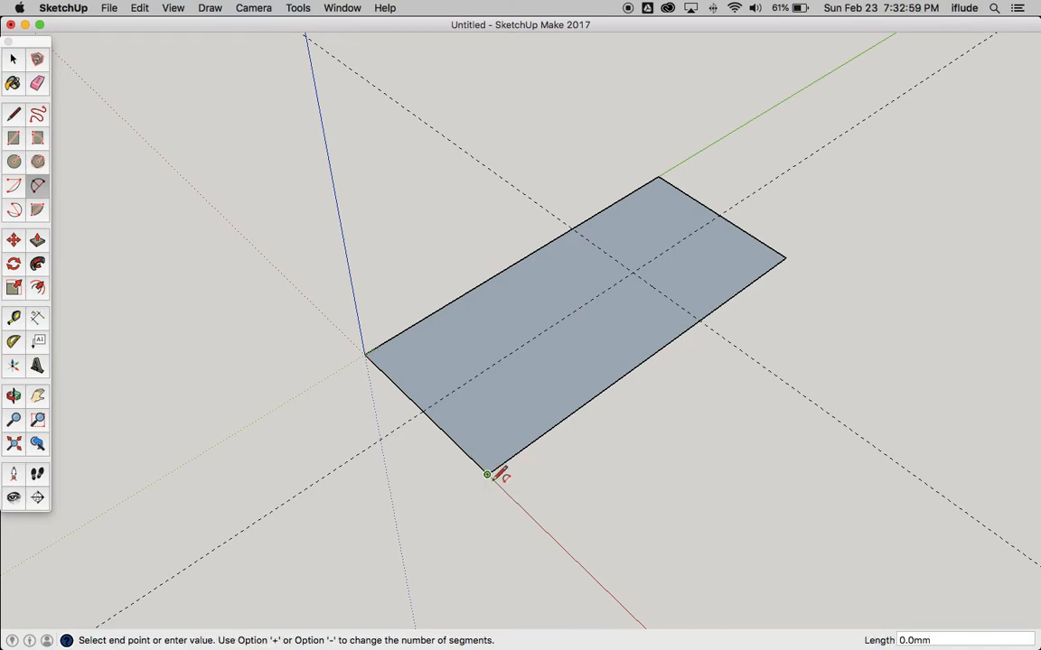
click(785, 258)
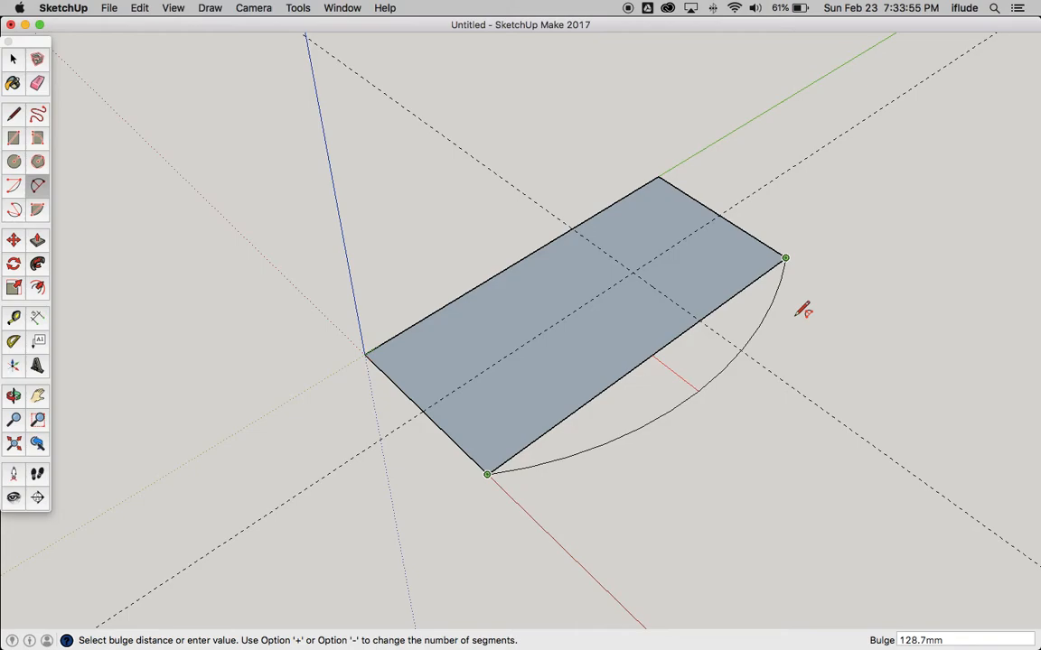
text(600r)
key(Return)
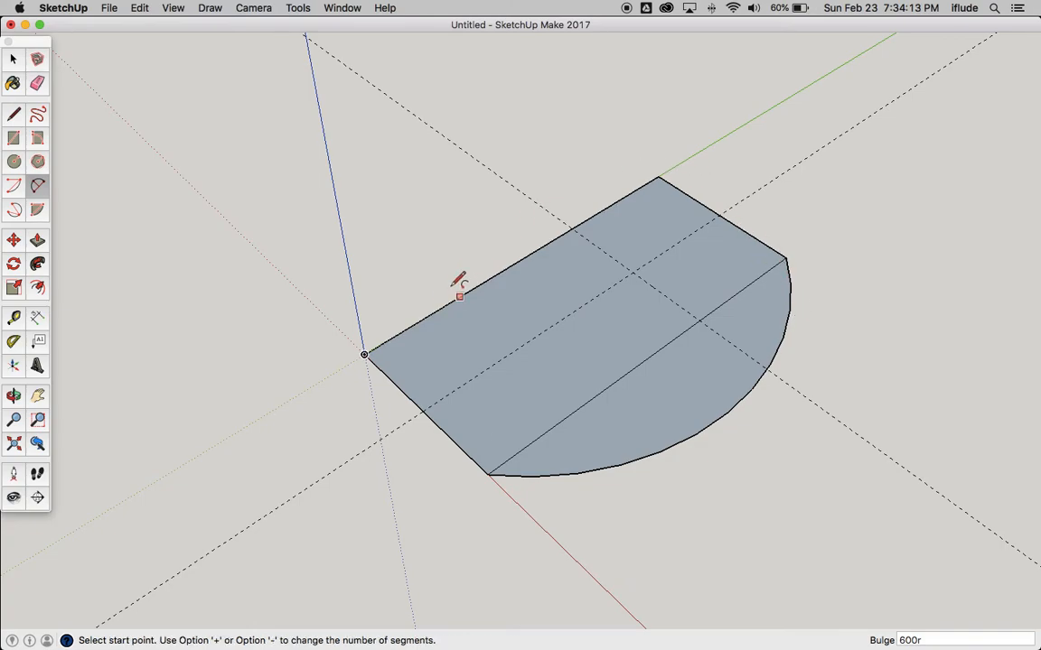
Try an outward arc with a 600 mm bulge on the long edge along the green axis, and undo it.
click(364, 354)
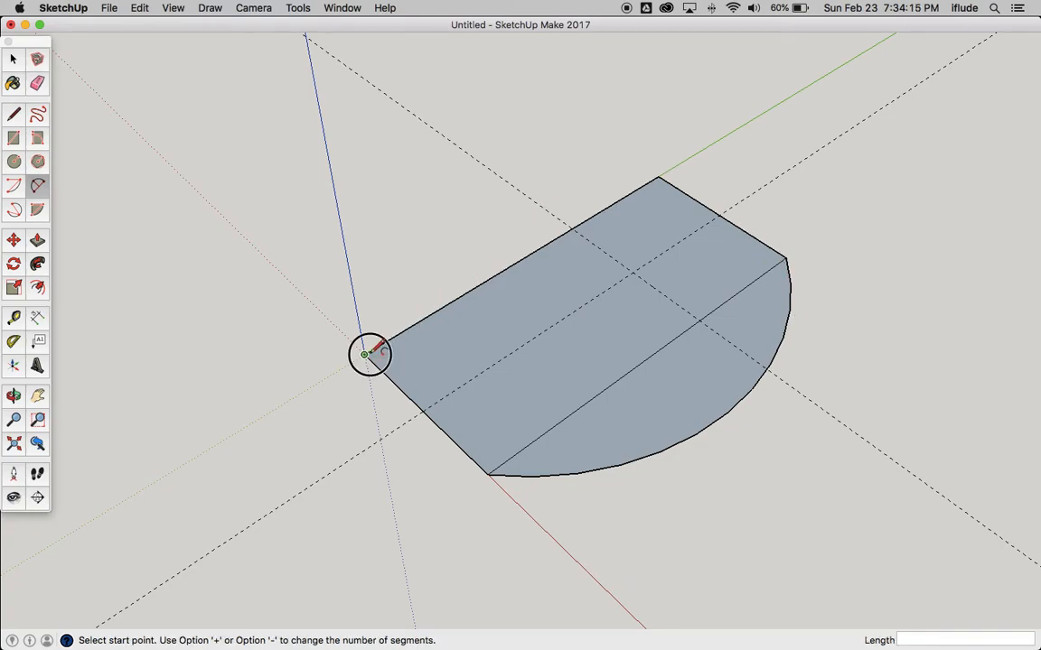
click(658, 176)
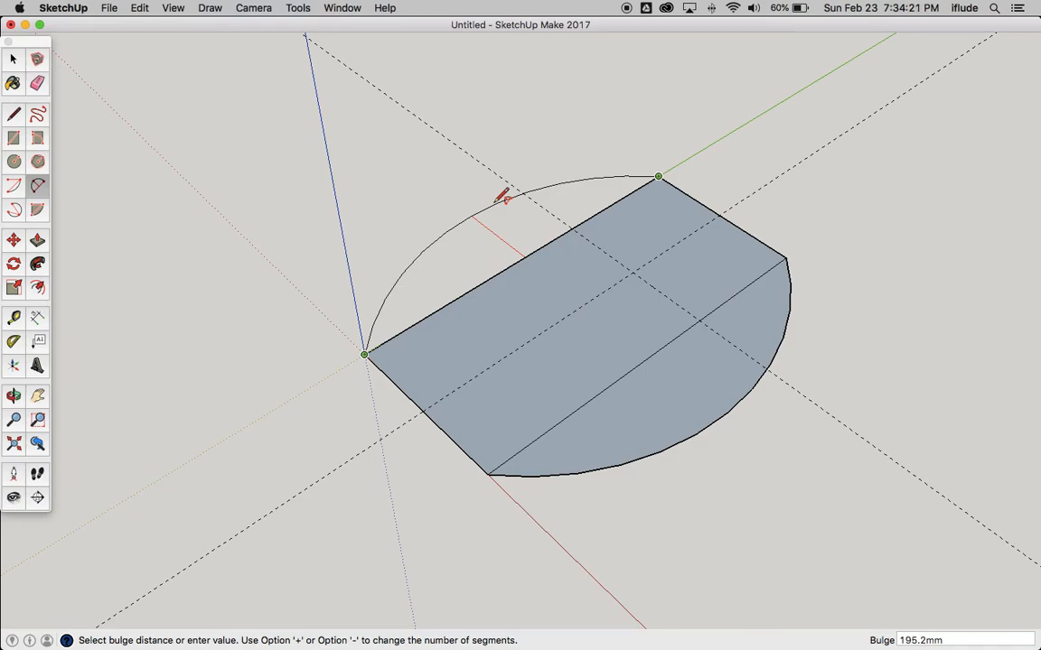
text(600)
key(Return)
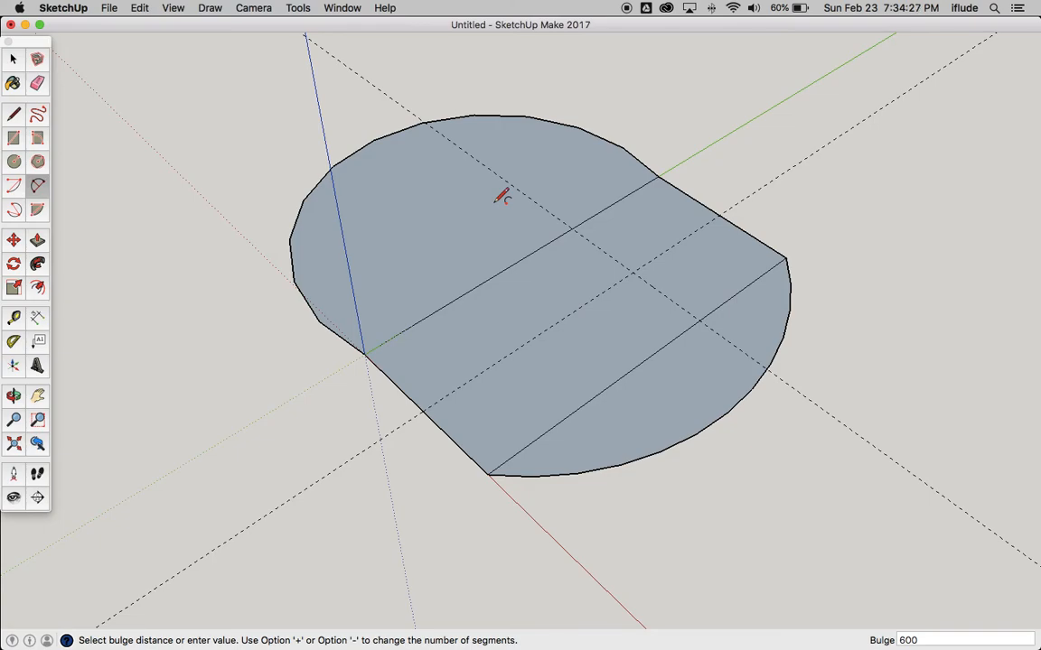
key(super+z)
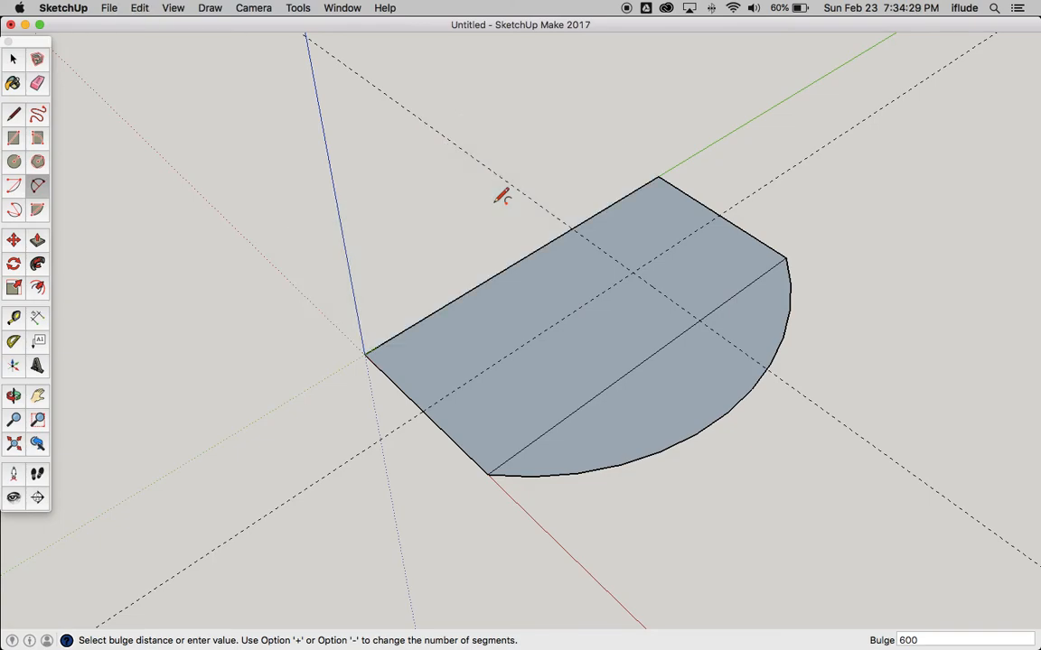
Draw an outward arc of 600 mm radius between the endpoints of the long edge along the green axis.
click(364, 354)
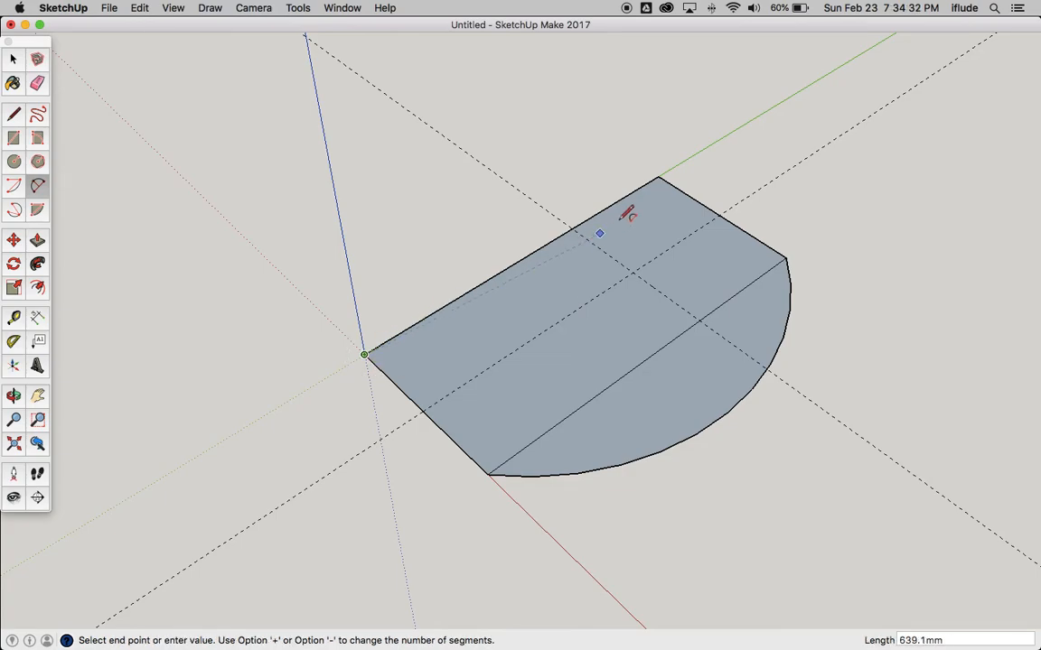
click(660, 176)
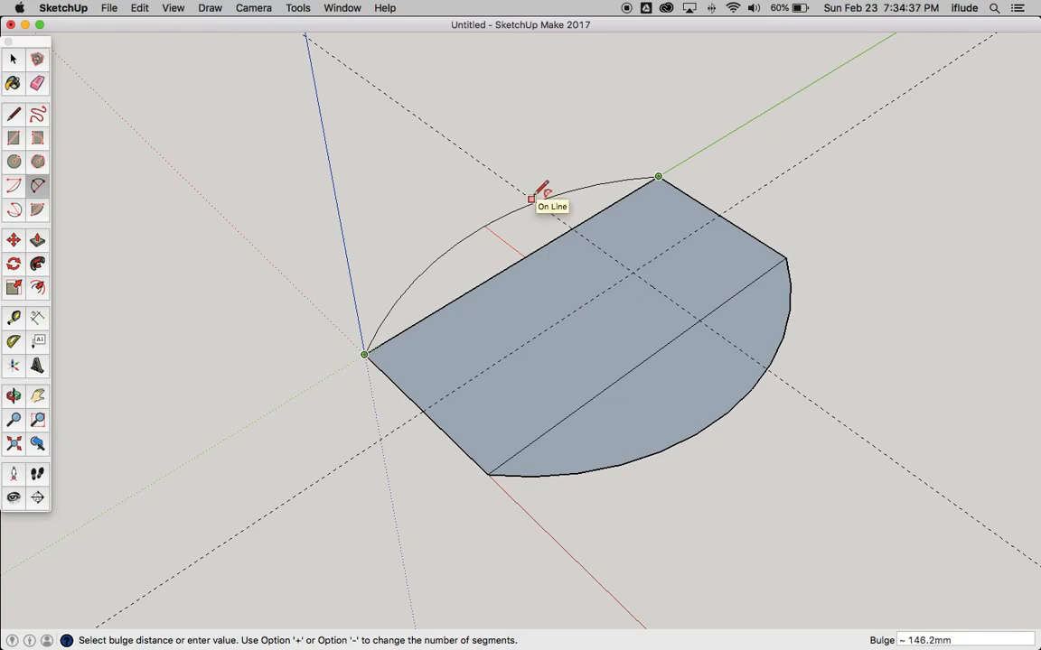
text(600r)
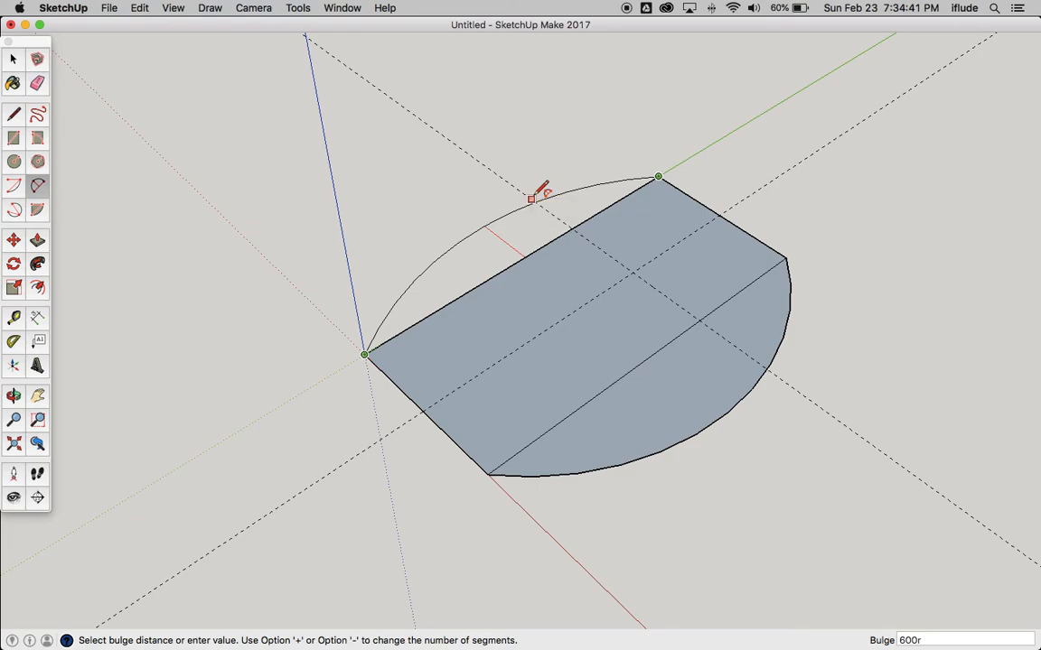
key(Return)
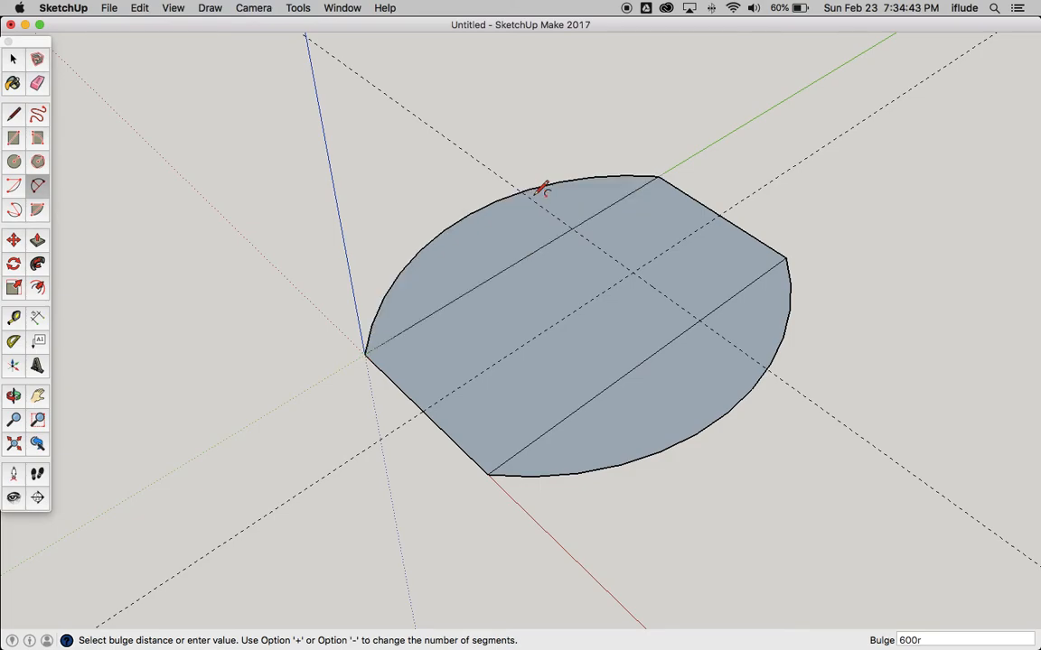
Delete the two straight long edges of the rectangle so the plate and both arc segments form one face.
click(13, 59)
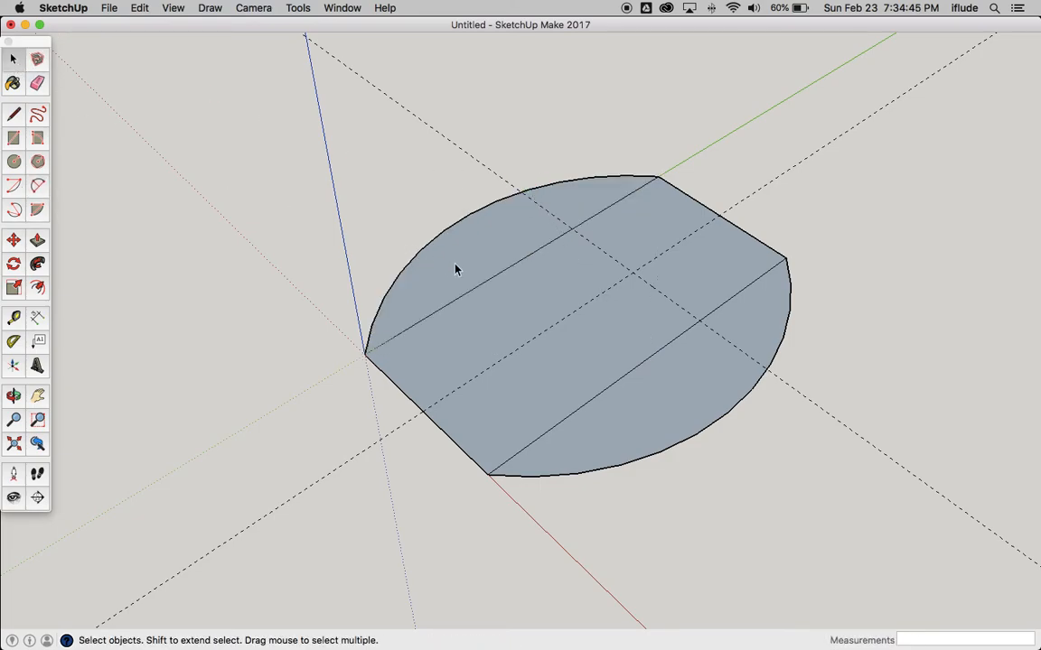
click(512, 268)
key(Delete)
click(652, 361)
key(Delete)
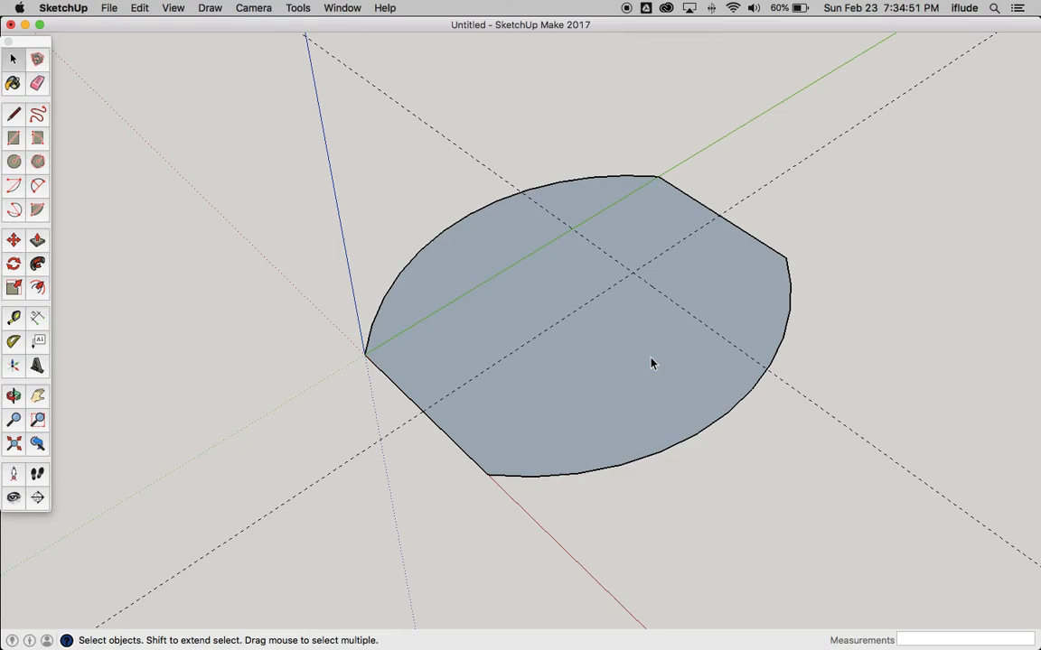
Draw a circle of 200 mm radius centred on the intersection of the guide lines.
click(15, 163)
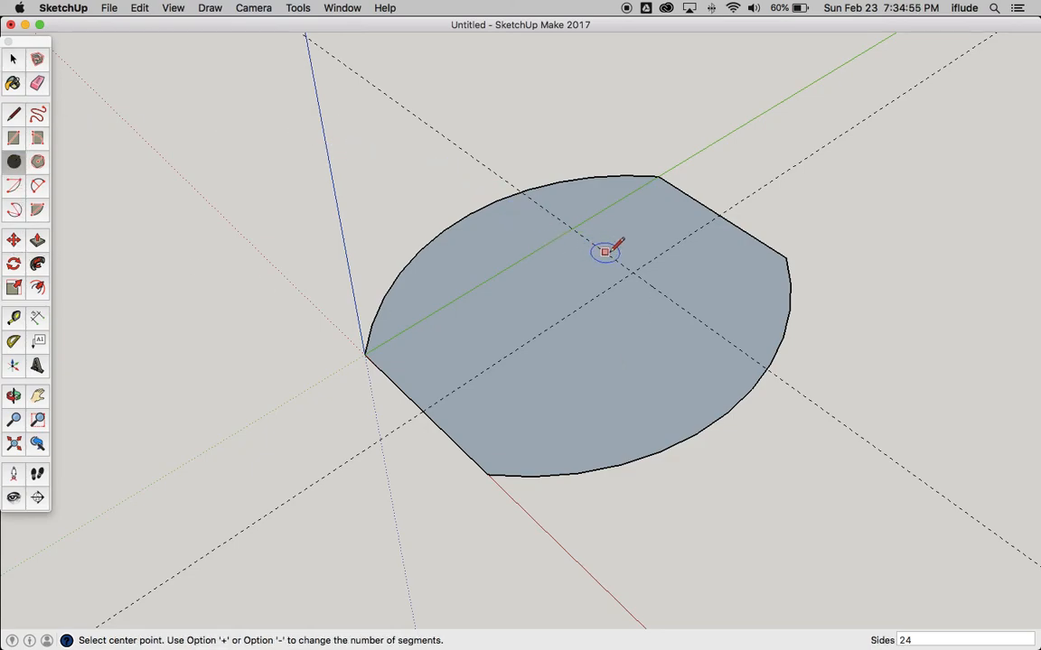
click(631, 272)
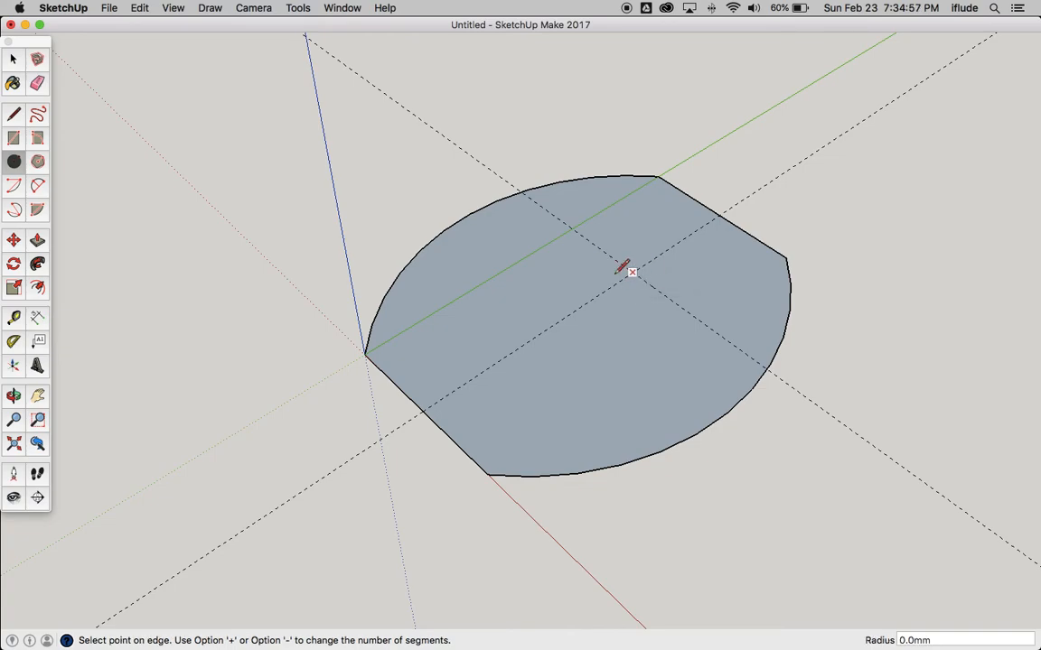
click(571, 281)
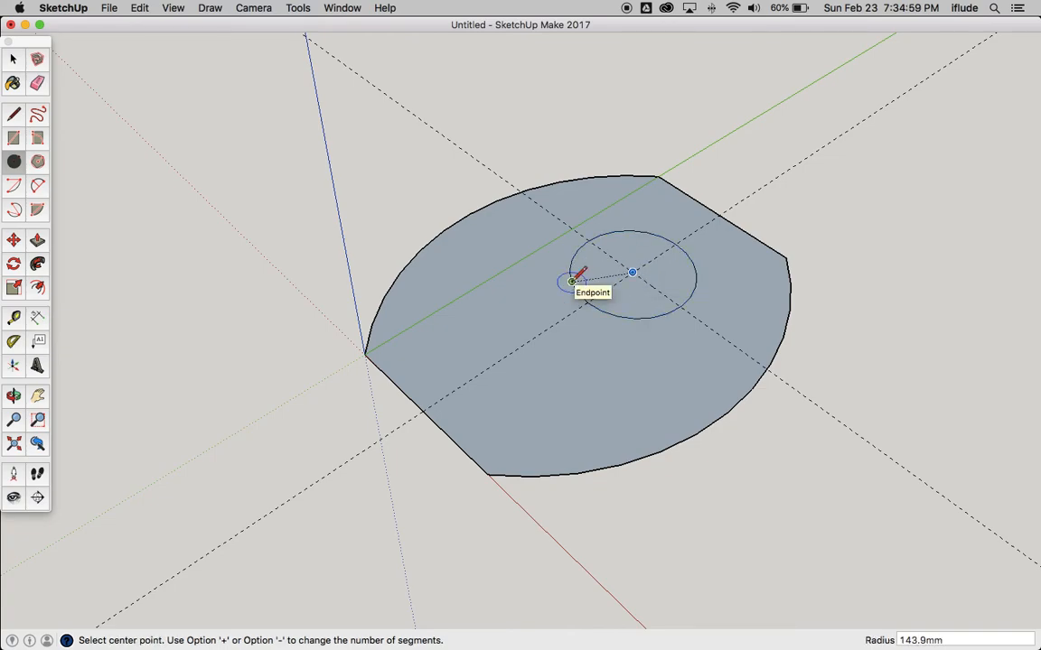
text(200)
key(Return)
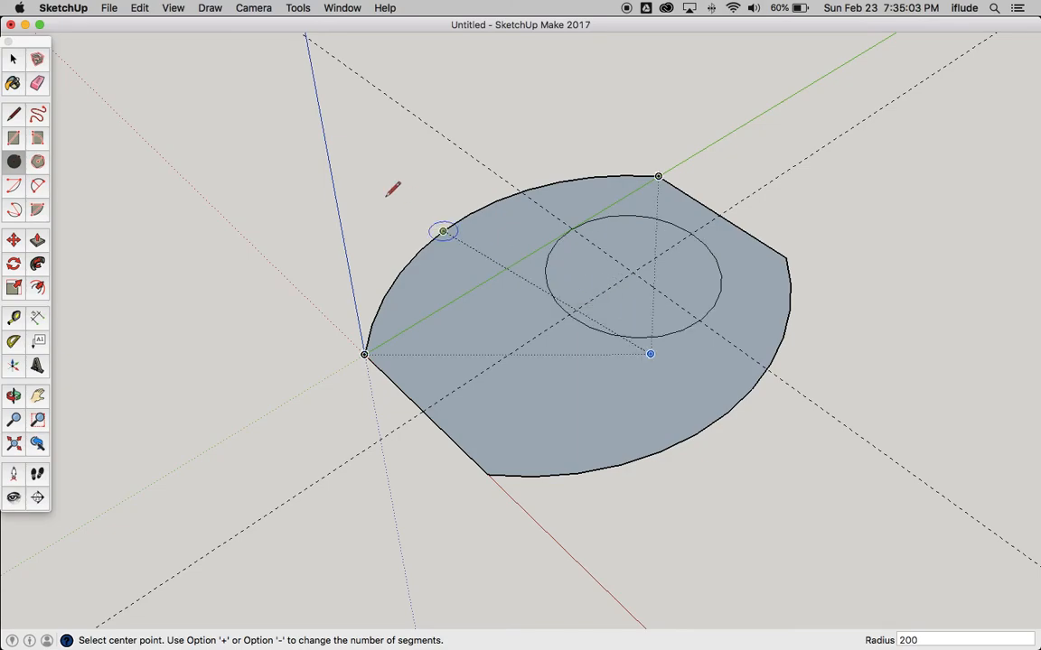
Delete the face inside the circle to open the hole in the plate.
click(13, 59)
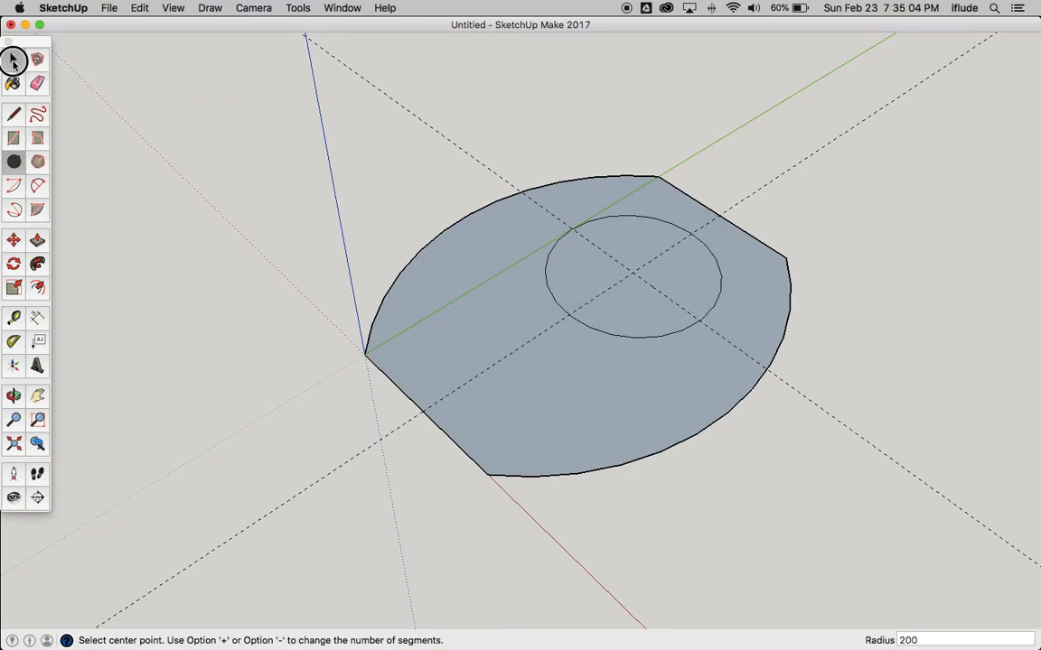
click(625, 309)
click(629, 355)
click(627, 316)
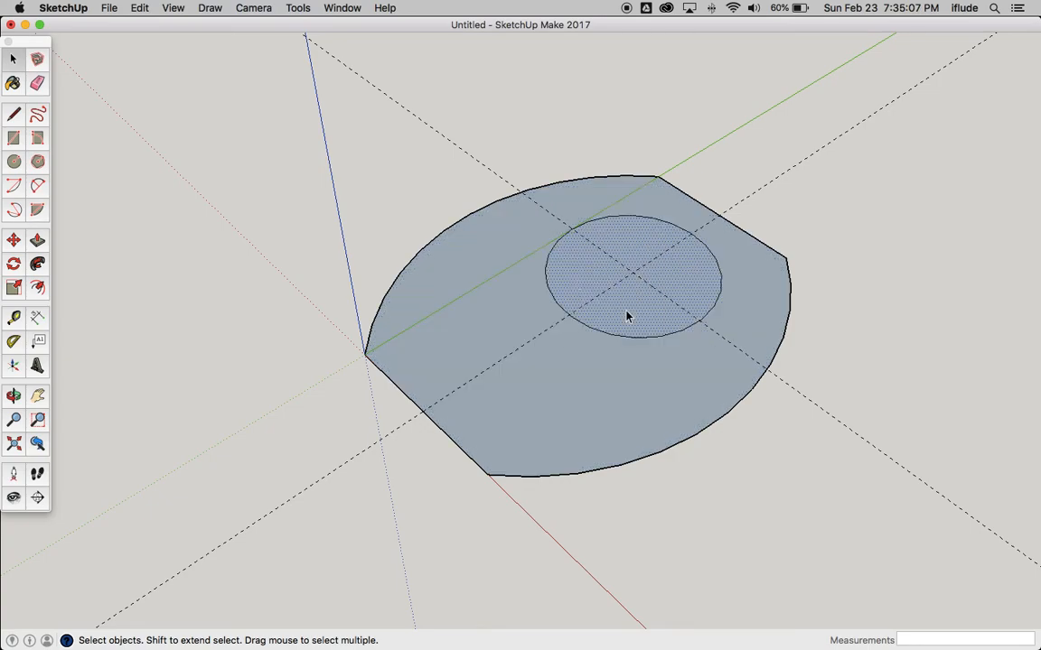
key(Delete)
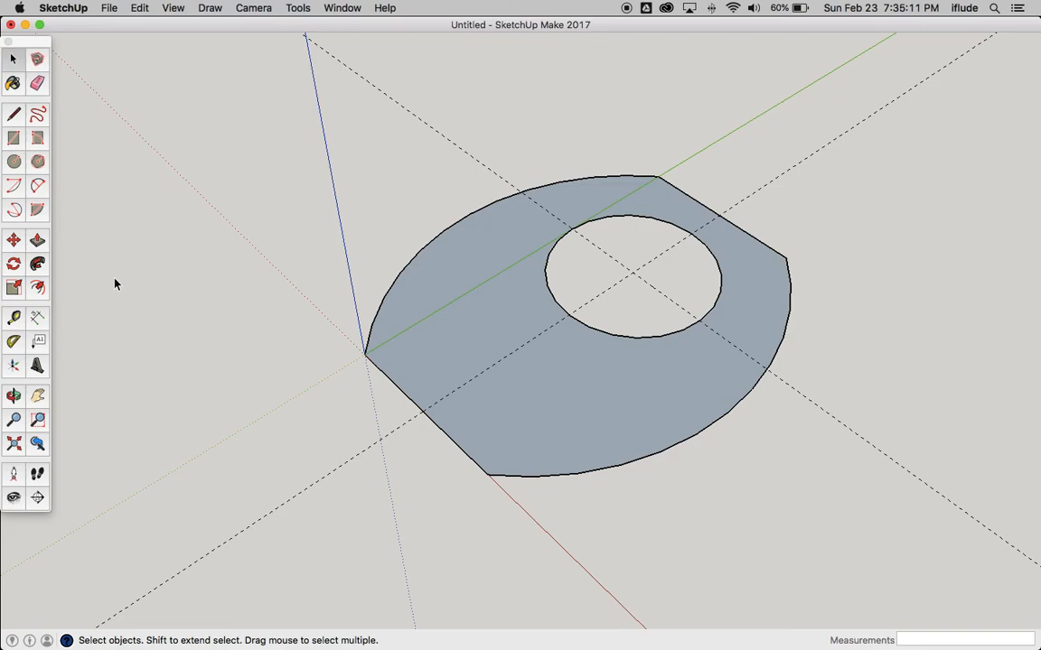
Check the thickness in the exercise drawing and push/pull the plate face up by 45 mm.
key(super+Tab)
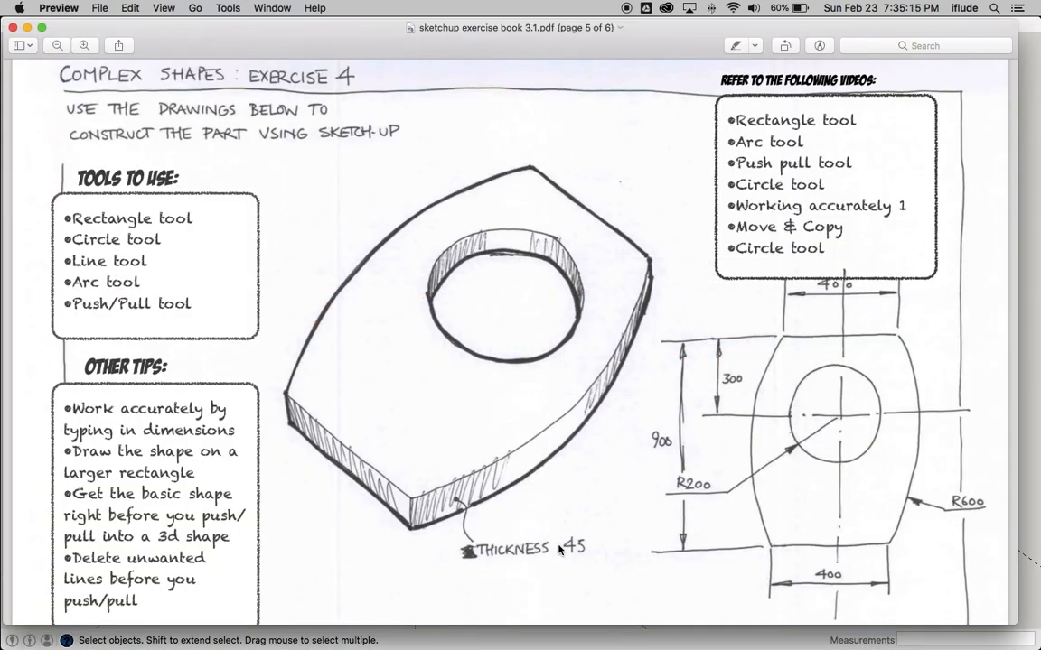
key(super+Tab)
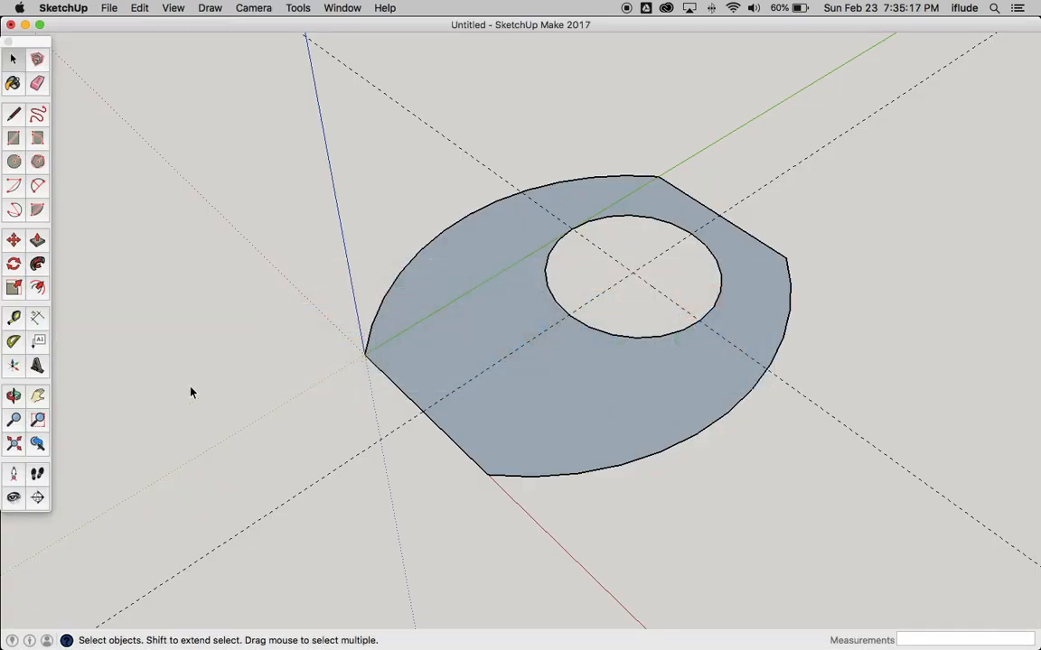
click(37, 240)
click(575, 432)
click(571, 405)
text(45)
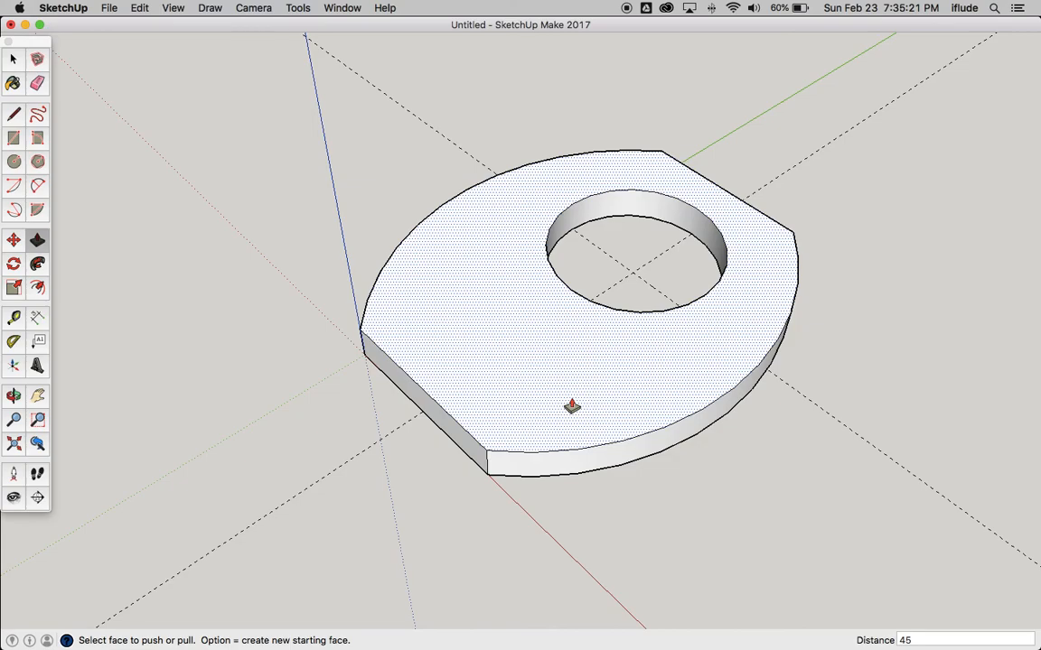
key(Return)
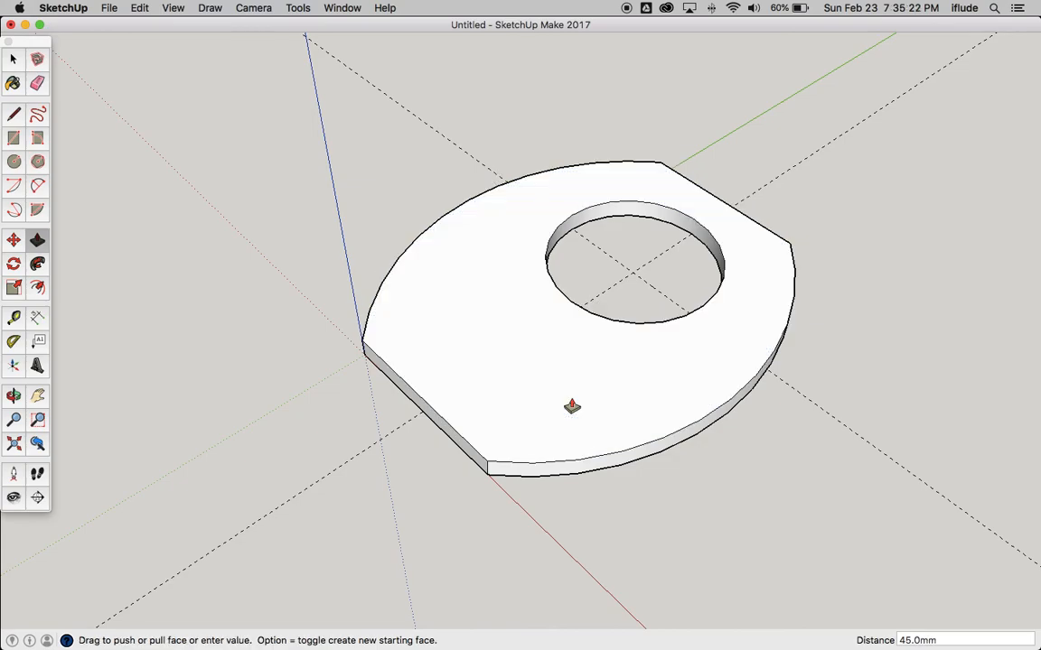
click(14, 396)
drag(412, 419, 297, 446)
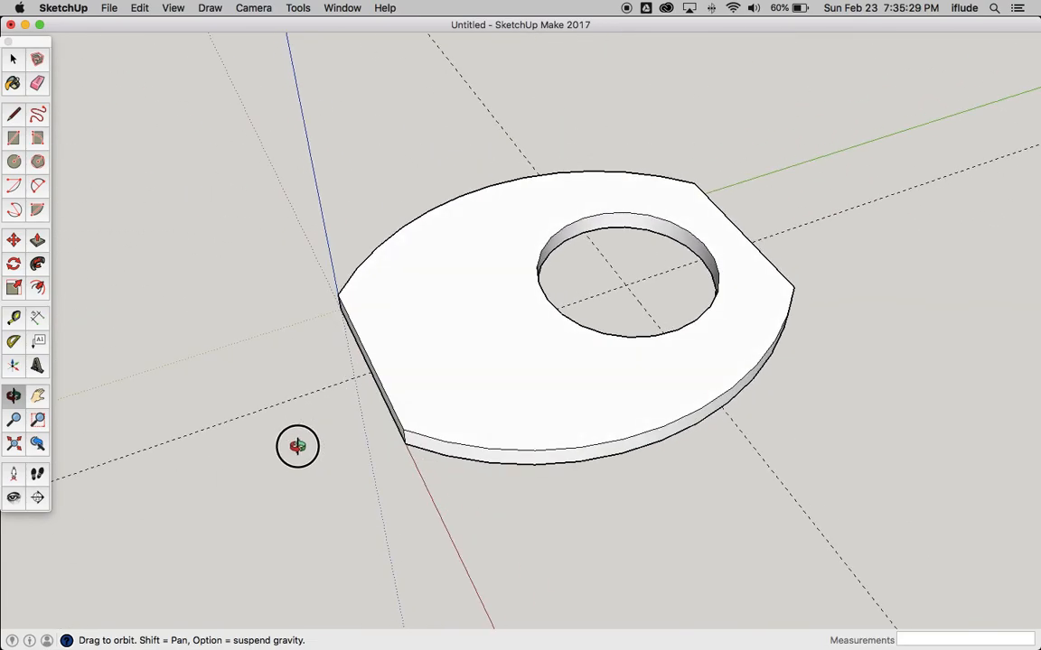